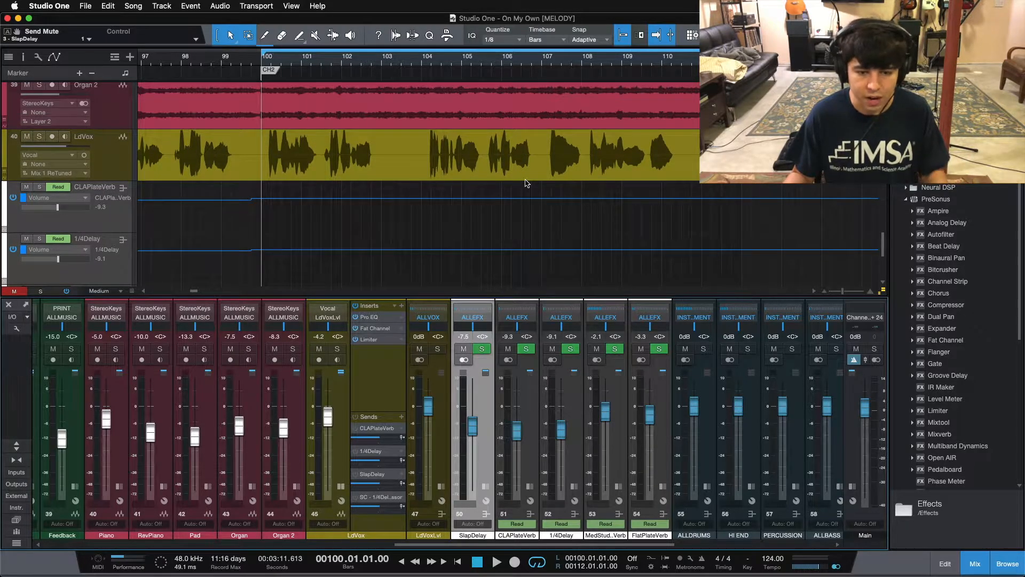
Play the chorus mix from bar 100 for reference, then stop playback.
{"action": "key", "text": "space"}
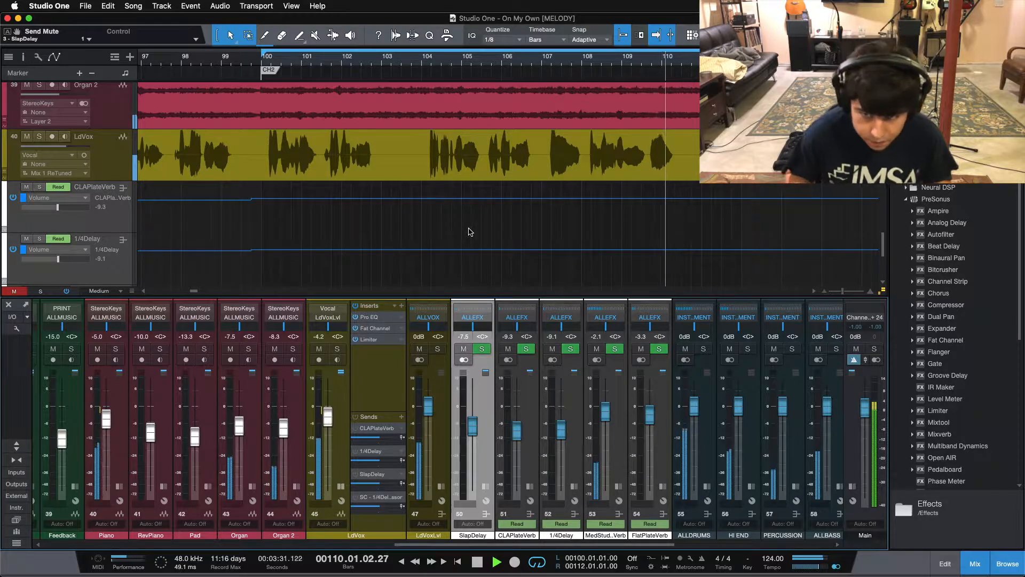
{"action": "key", "text": "space"}
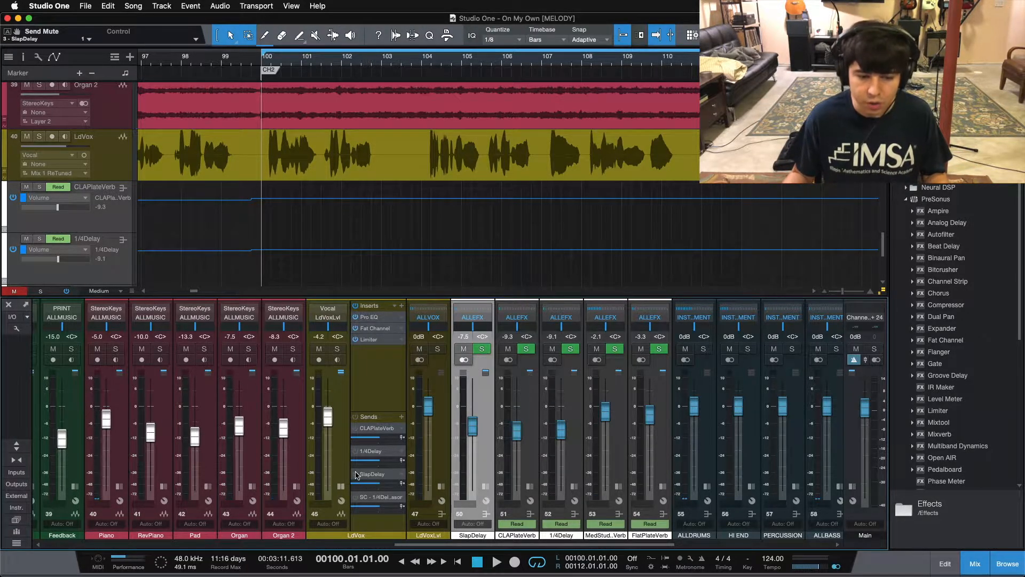
Enable the SlapDelay send on LdVox, expand the SlapDelay channel and review its Analog Delay settings.
{"action": "left_click", "coordinate": [485, 486]}
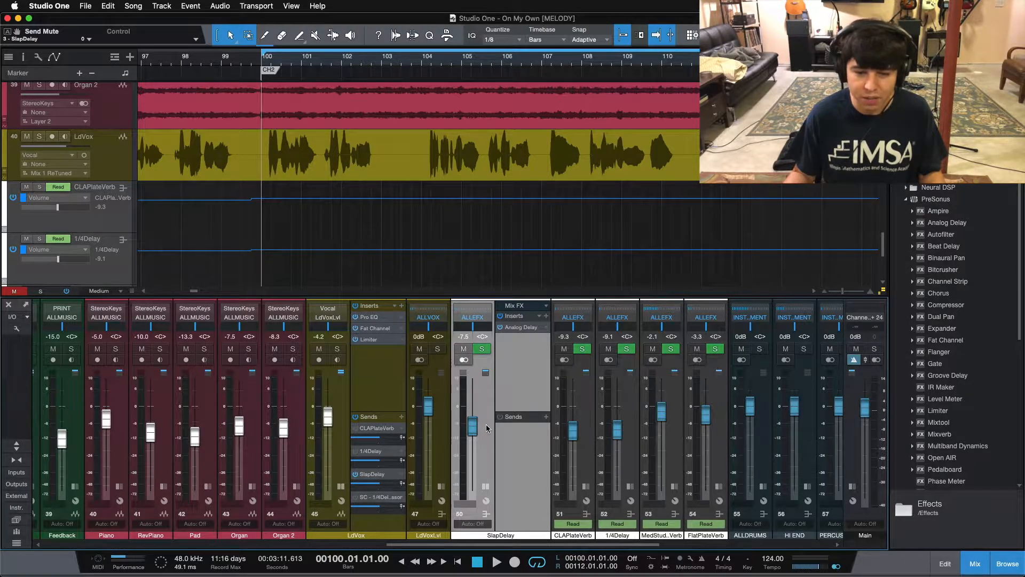
{"action": "left_click", "coordinate": [520, 327]}
{"action": "left_click_drag", "start_coordinate": [542, 248], "coordinate": [486, 220]}
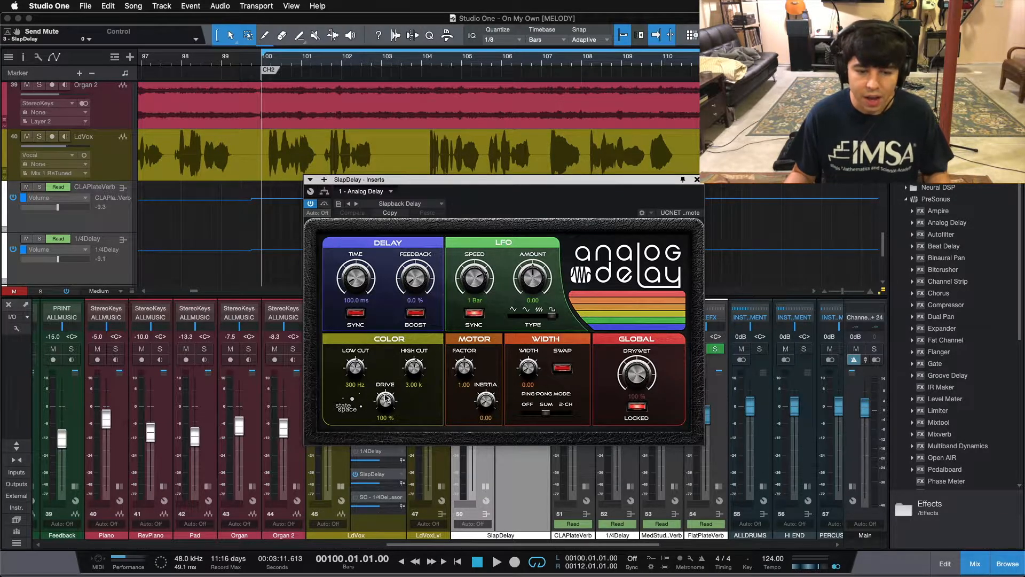
{"action": "left_click", "coordinate": [368, 359]}
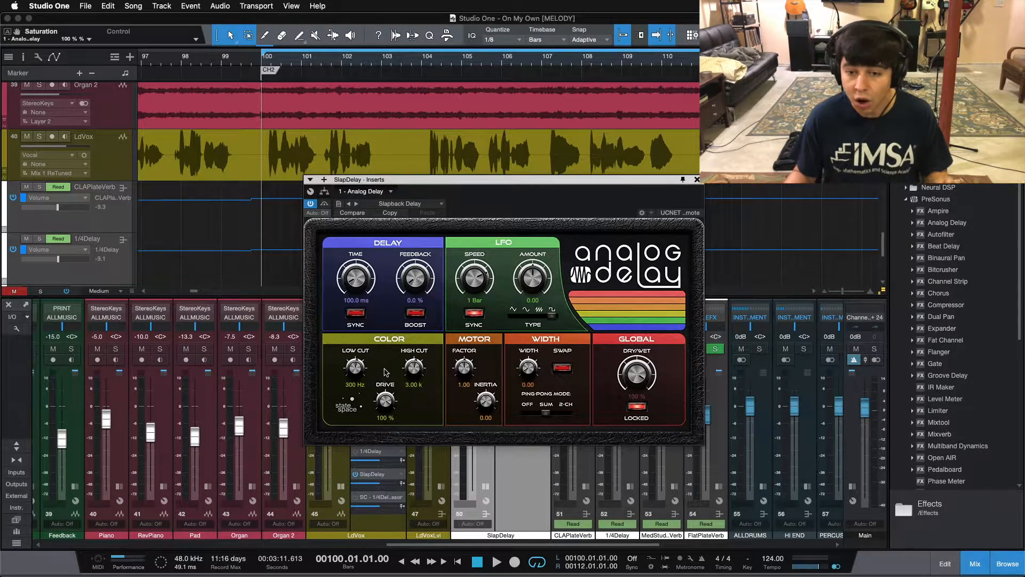
{"action": "left_click", "coordinate": [697, 179]}
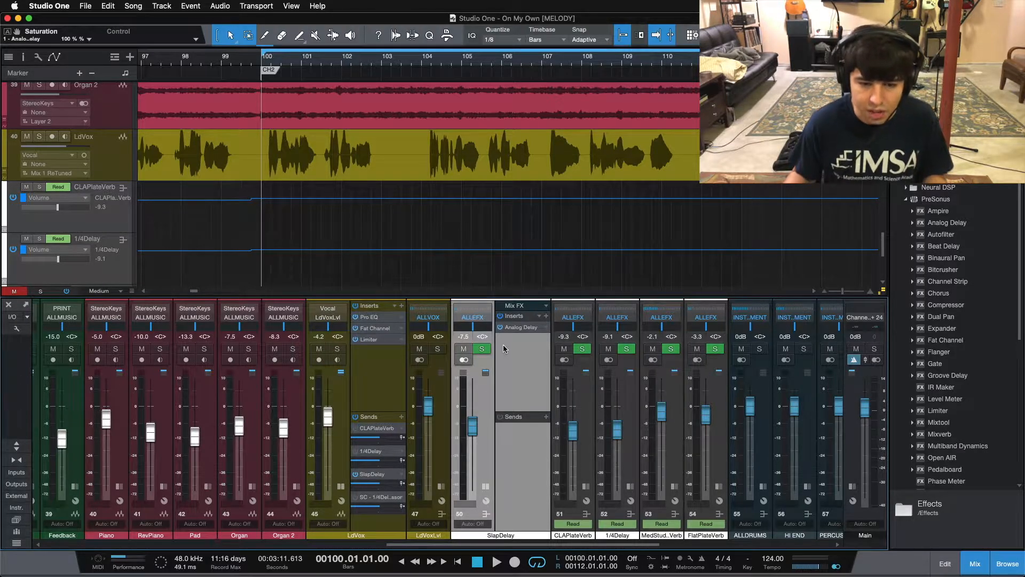
Solo the SlapDelay channel and play it from bar 100.
{"action": "left_click", "coordinate": [482, 350]}
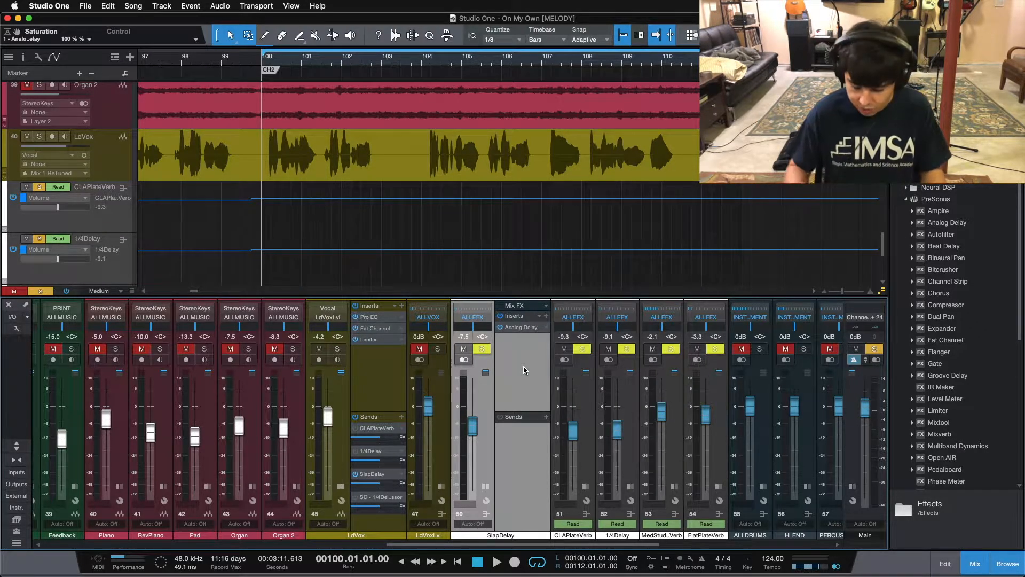
{"action": "key", "text": "space"}
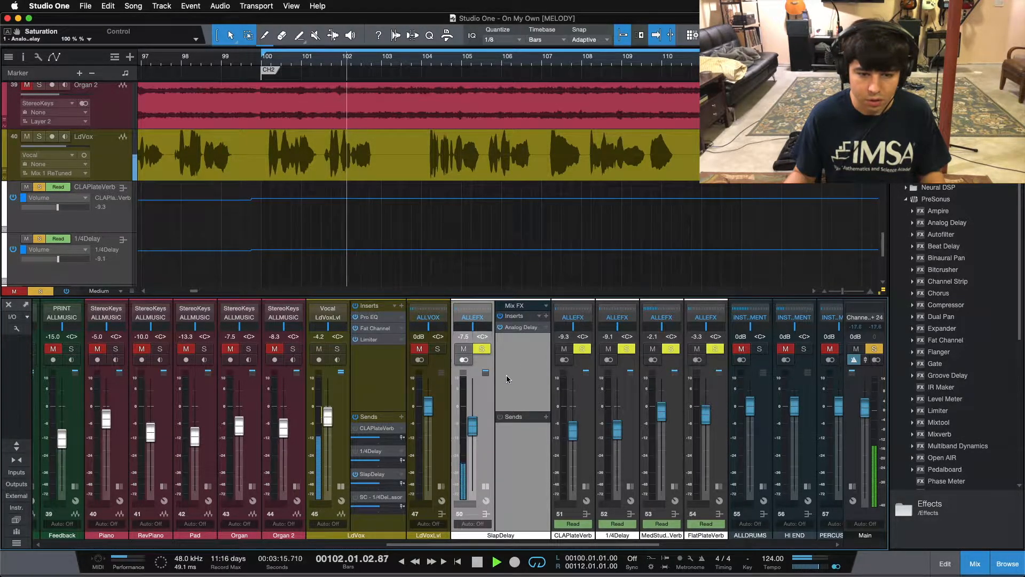
In SlapDelay's Analog Delay, turn off LFO sync, set ping-pong mode to Off, and reset LFO speed and amount to their defaults during playback.
{"action": "left_click", "coordinate": [511, 328]}
{"action": "left_click_drag", "start_coordinate": [554, 210], "coordinate": [590, 220]}
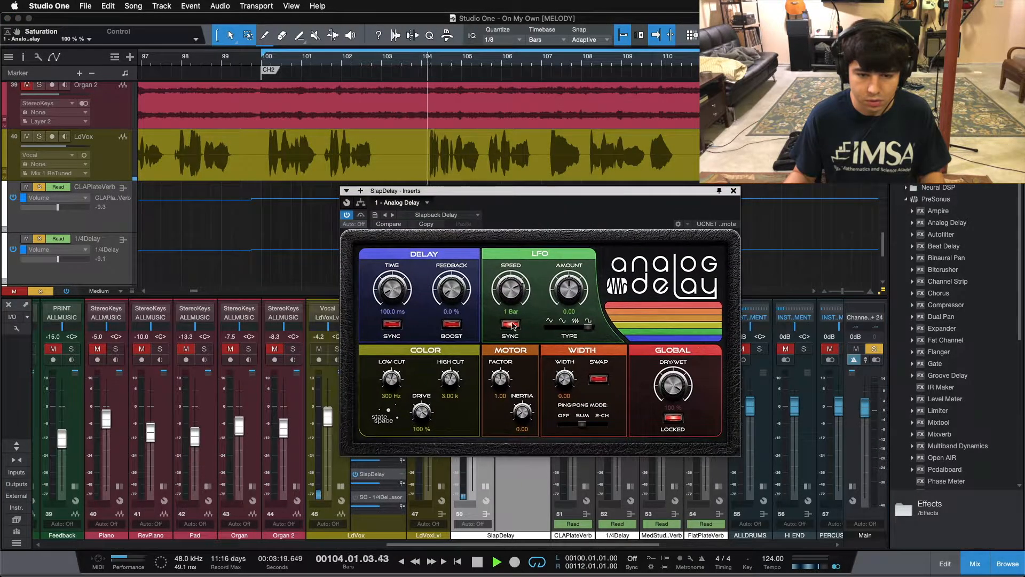
{"action": "left_click", "coordinate": [514, 326]}
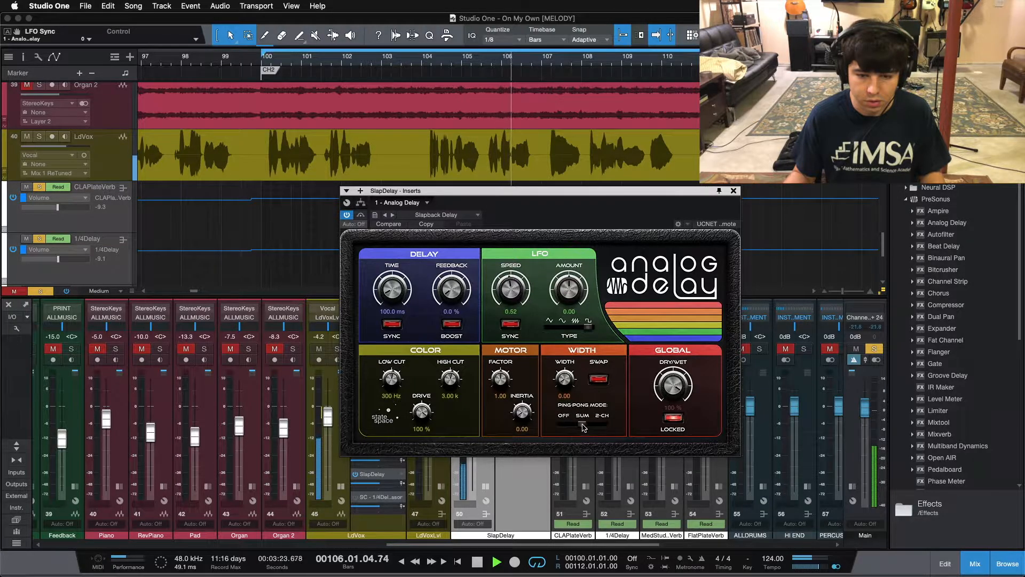
{"action": "left_click_drag", "start_coordinate": [581, 424], "coordinate": [563, 424]}
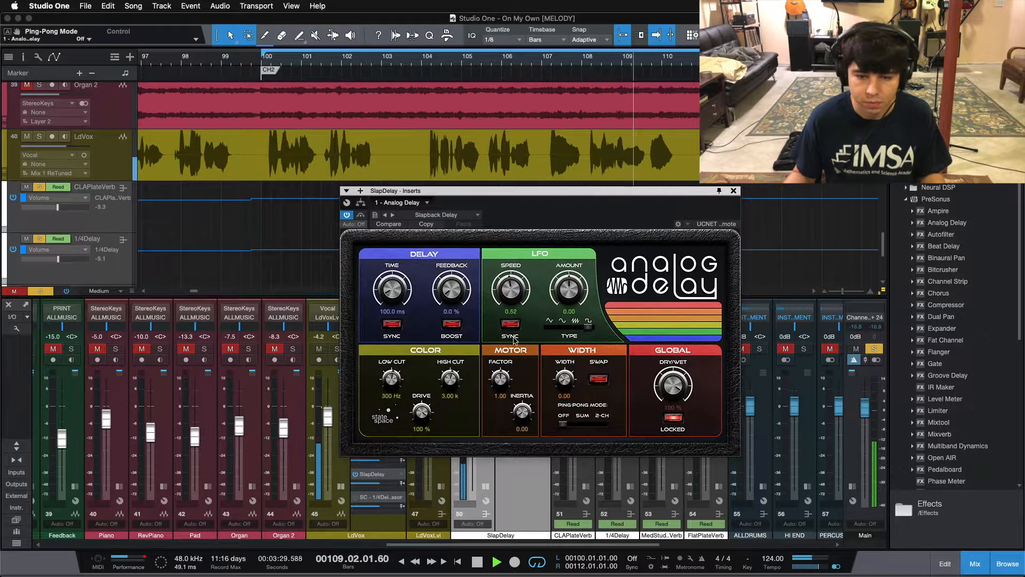
{"action": "left_click", "coordinate": [511, 289], "text": "super"}
{"action": "left_click", "coordinate": [569, 289], "text": "super"}
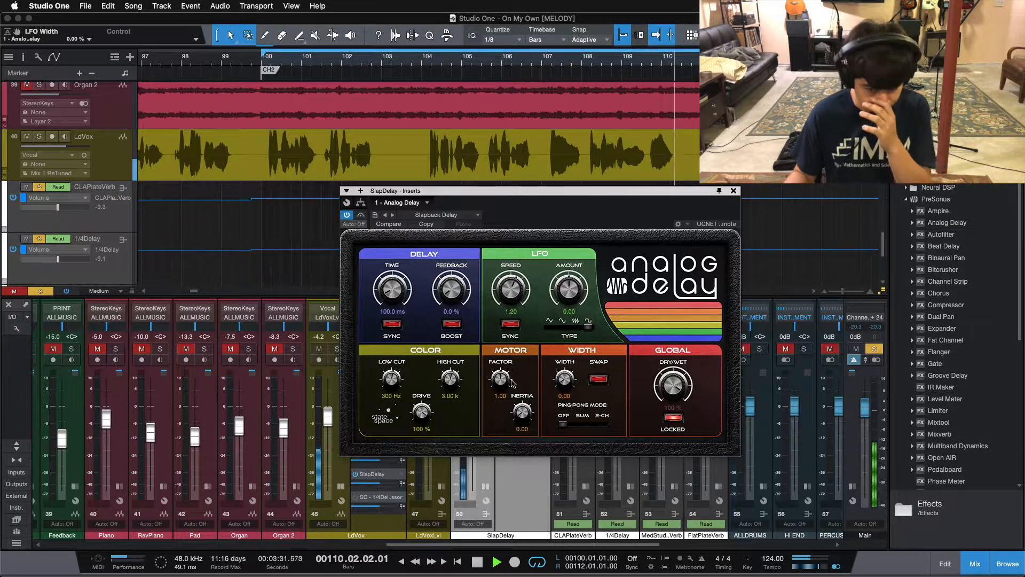
{"action": "left_click", "coordinate": [734, 191]}
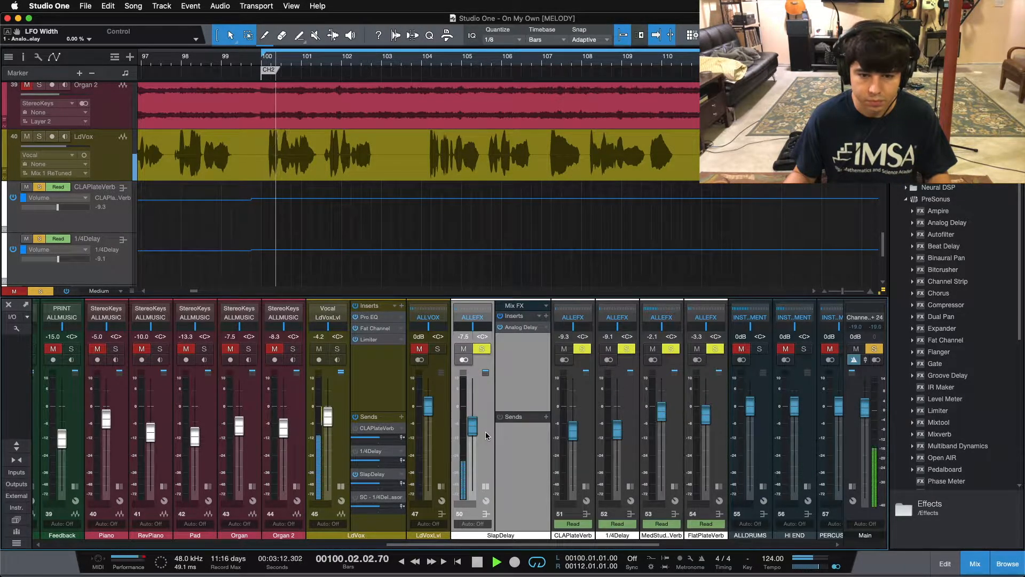
{"action": "left_click", "coordinate": [520, 328]}
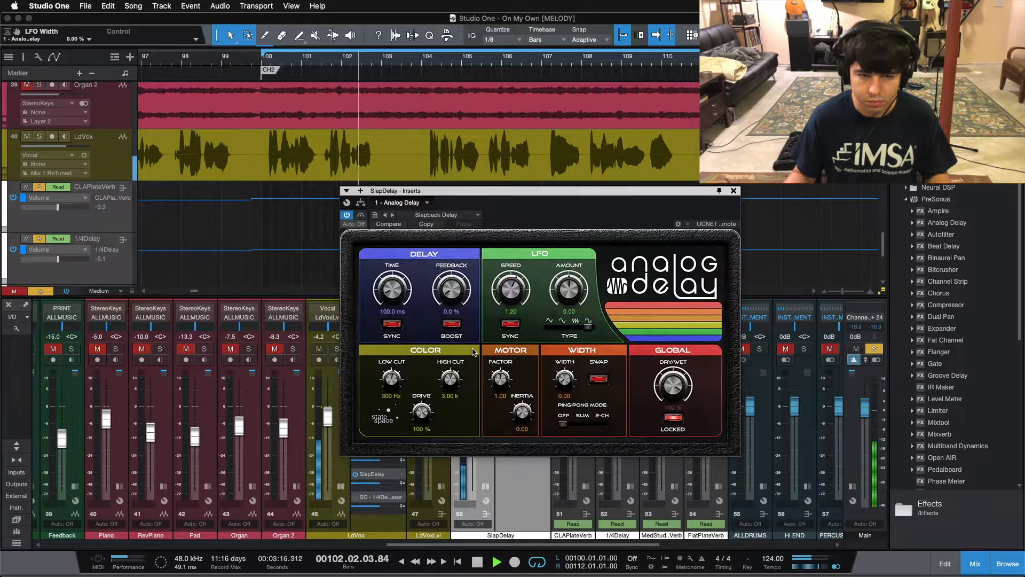
{"action": "key", "text": "space"}
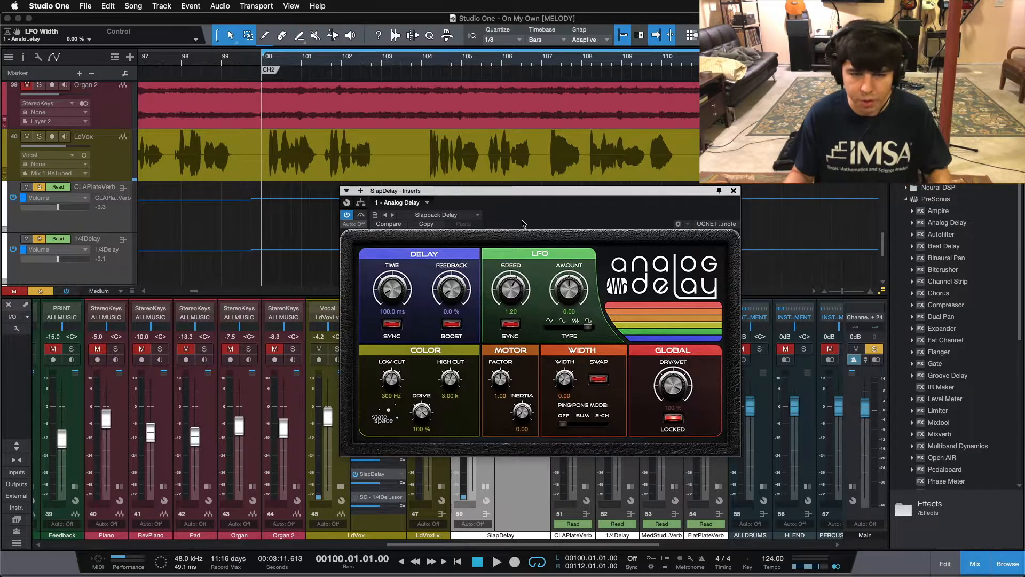
Solo the LdVox channel and audition the lead vocal together with the slap delay from bar 100.
{"action": "left_click_drag", "start_coordinate": [525, 220], "coordinate": [680, 275]}
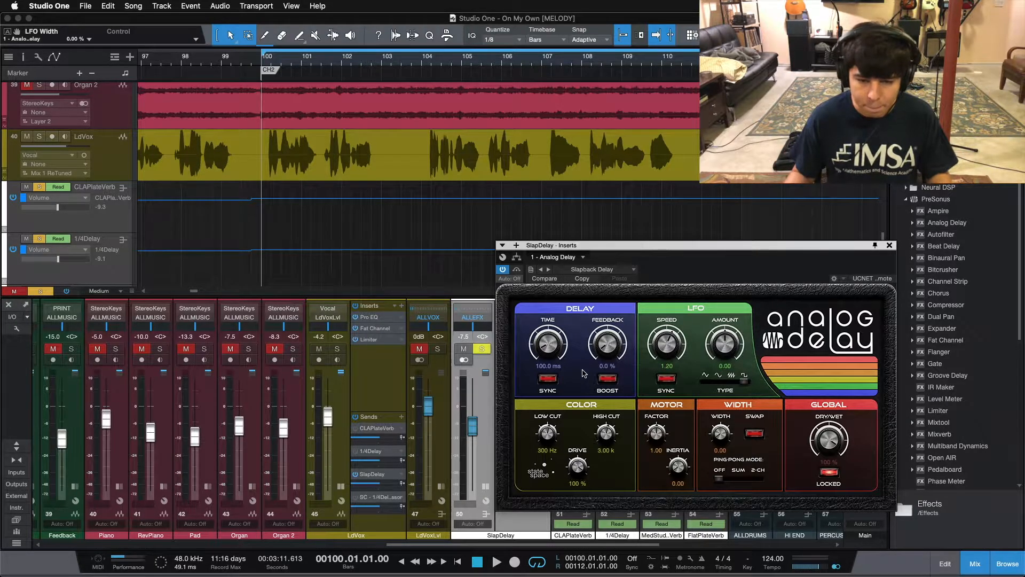
{"action": "left_click", "coordinate": [330, 362]}
{"action": "left_click", "coordinate": [337, 348]}
{"action": "left_click", "coordinate": [926, 245]}
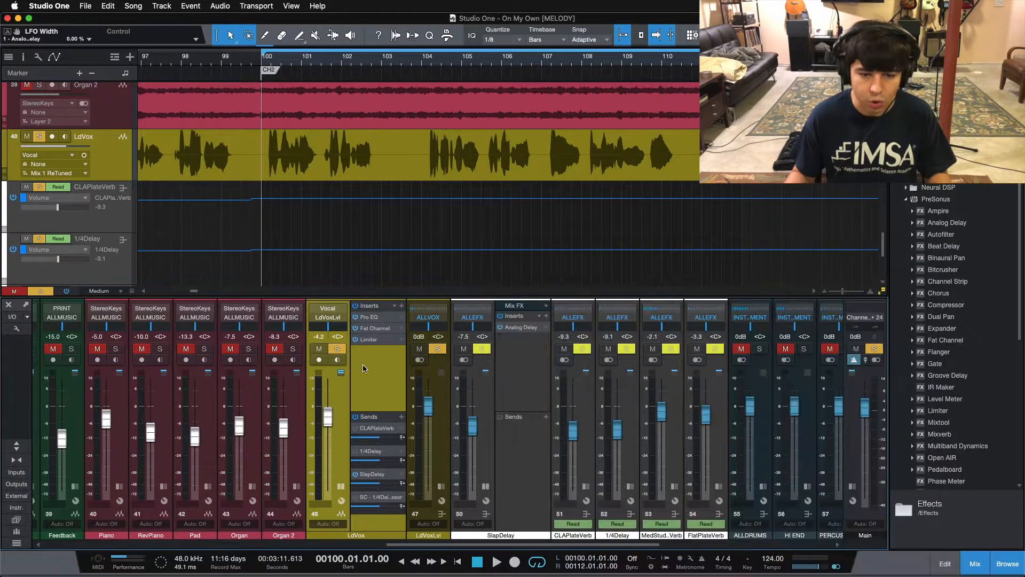
{"action": "key", "text": "space"}
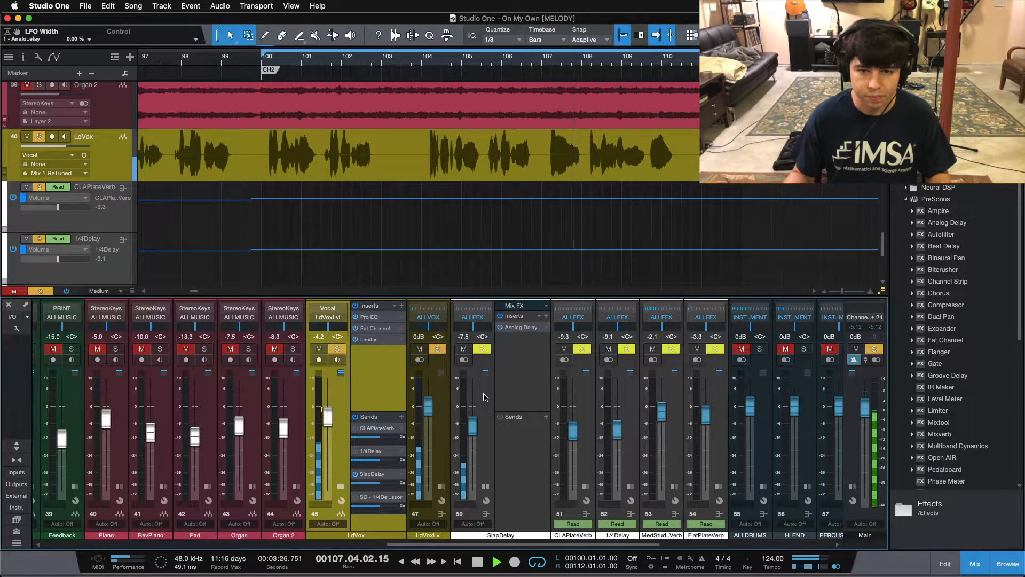
{"action": "key", "text": "space"}
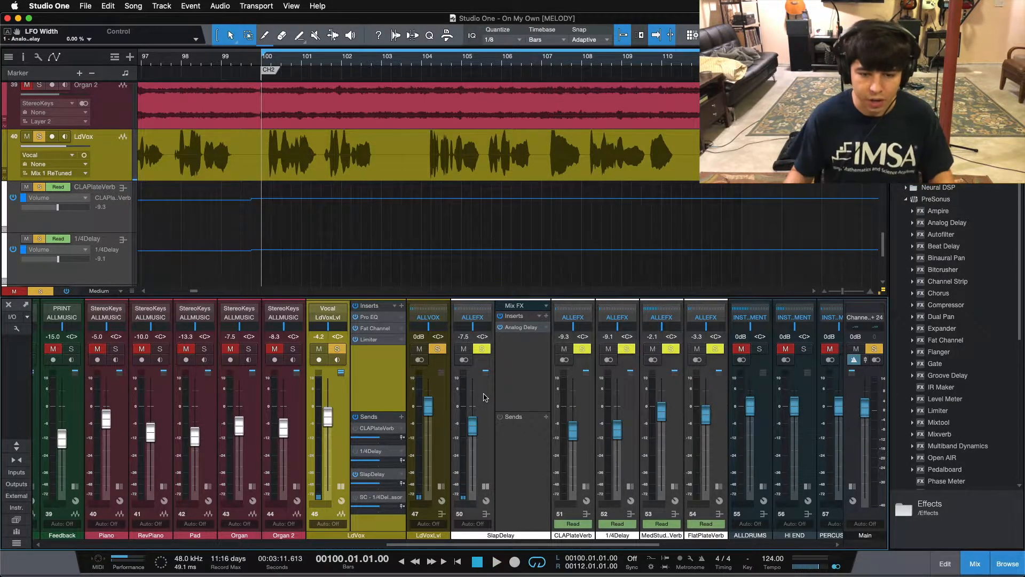
Inspect the Analog Delay settings on the SlapDelay channel again, then close the plug-in.
{"action": "left_click", "coordinate": [484, 397]}
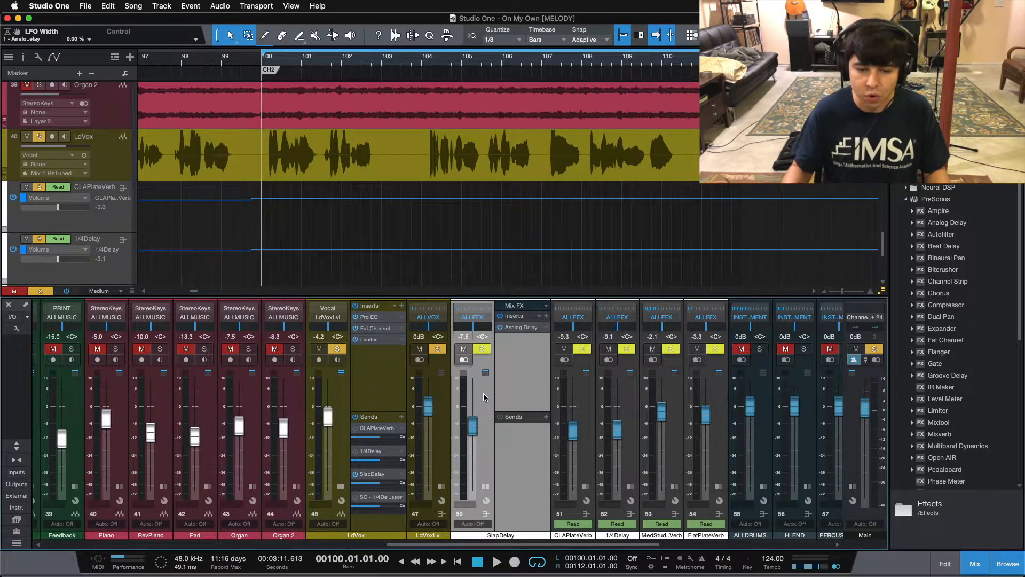
{"action": "left_click", "coordinate": [509, 328]}
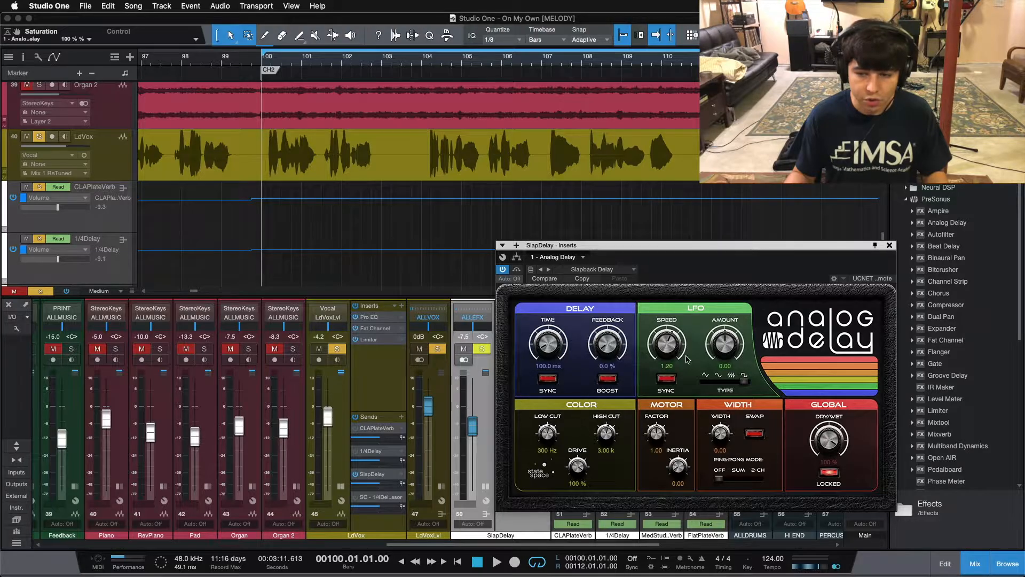
{"action": "left_click", "coordinate": [889, 246]}
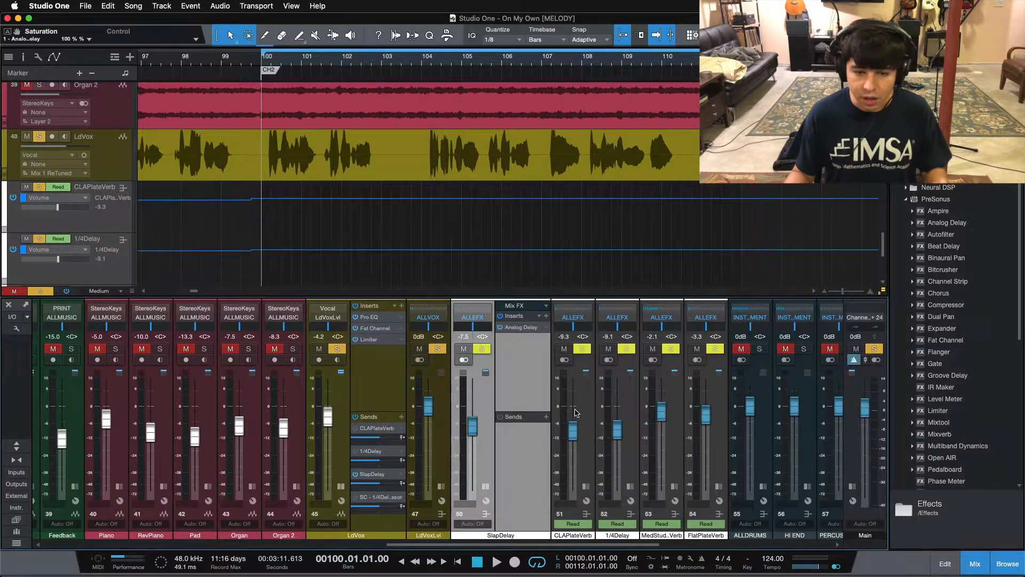
Pull the SlapDelay fader all the way down and clear the active solos.
{"action": "left_click", "coordinate": [368, 383]}
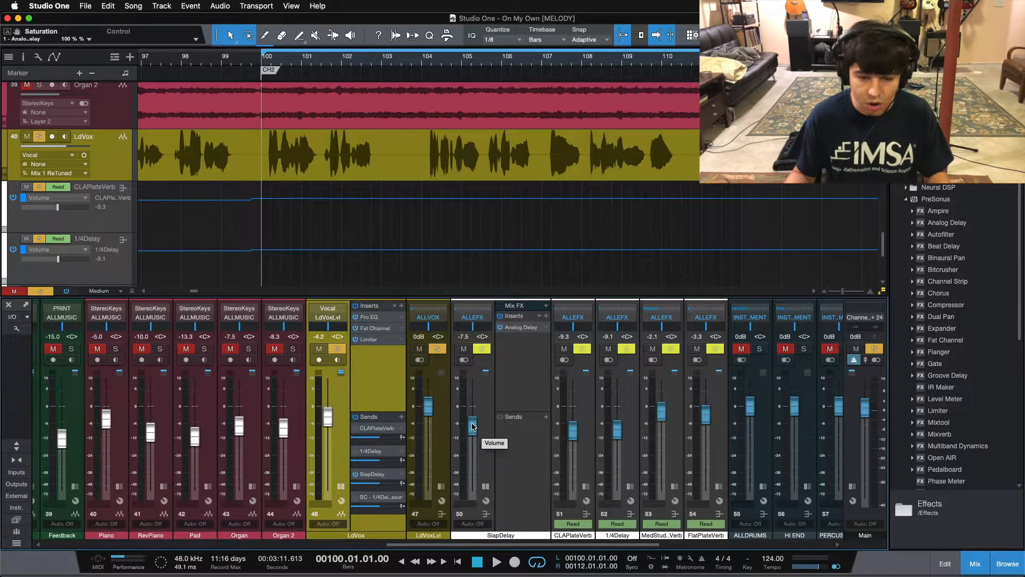
{"action": "scroll", "coordinate": [478, 427], "scroll_direction": "down", "scroll_amount": 10}
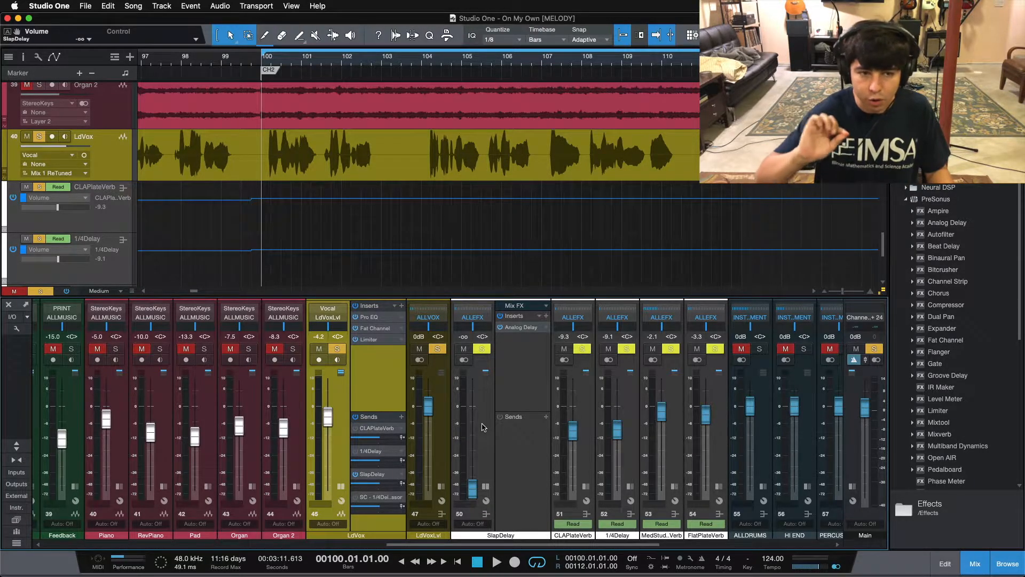
{"action": "key", "text": "s"}
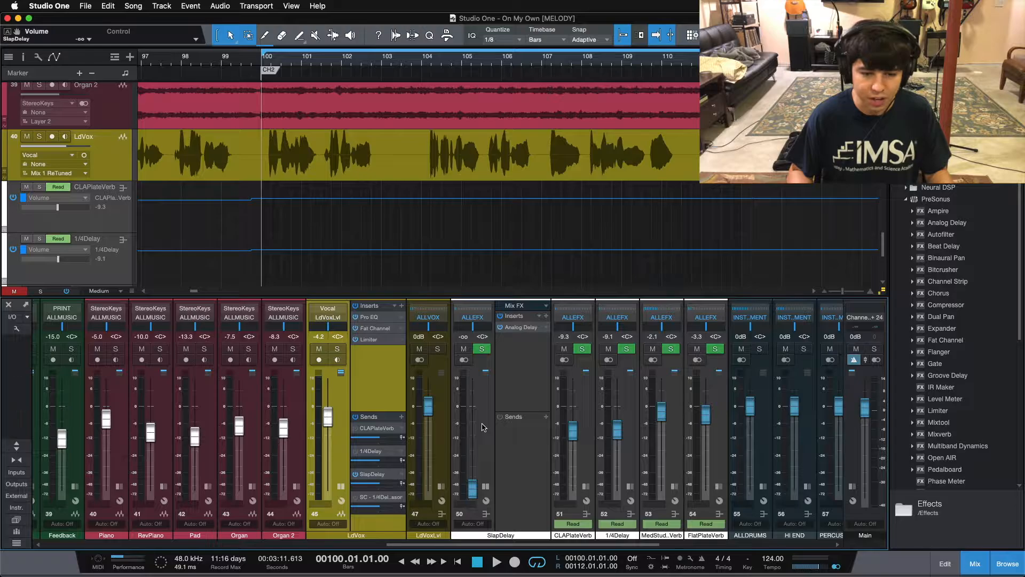
Play the full mix from bar 100 while raising the SlapDelay fader to 0 dB.
{"action": "key", "text": "space"}
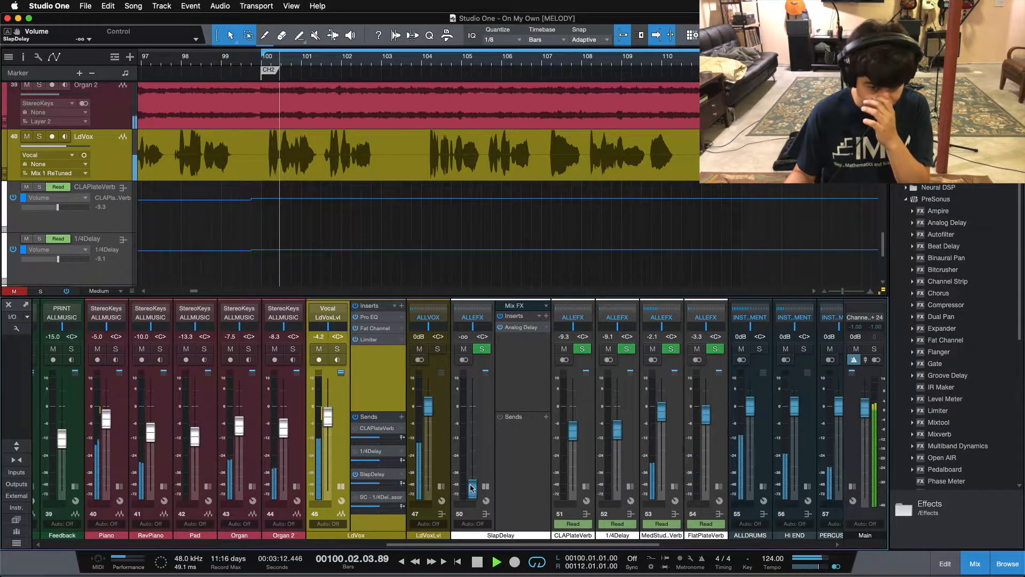
{"action": "left_click_drag", "start_coordinate": [472, 488], "coordinate": [472, 417]}
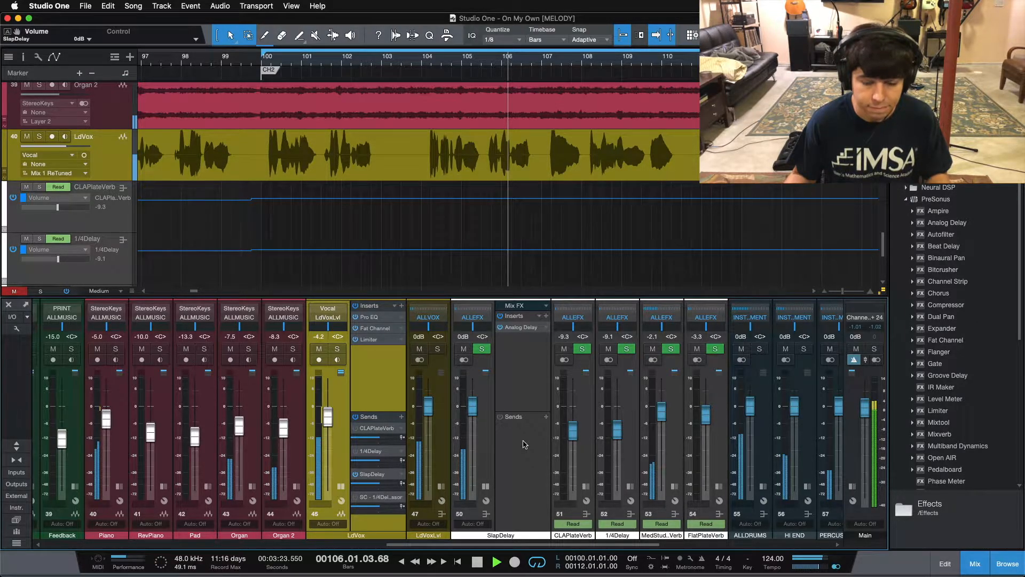
{"action": "key", "text": "space"}
Collapse the LdVox channel's inserts and sends, and select the SlapDelay channel.
{"action": "left_click", "coordinate": [522, 373]}
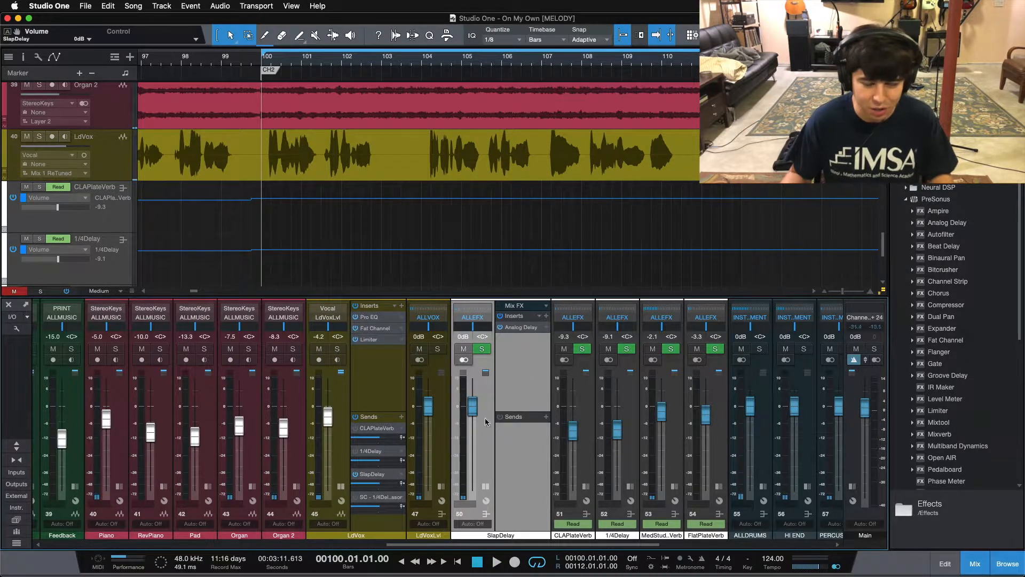
{"action": "left_click", "coordinate": [376, 368]}
{"action": "left_click", "coordinate": [541, 372]}
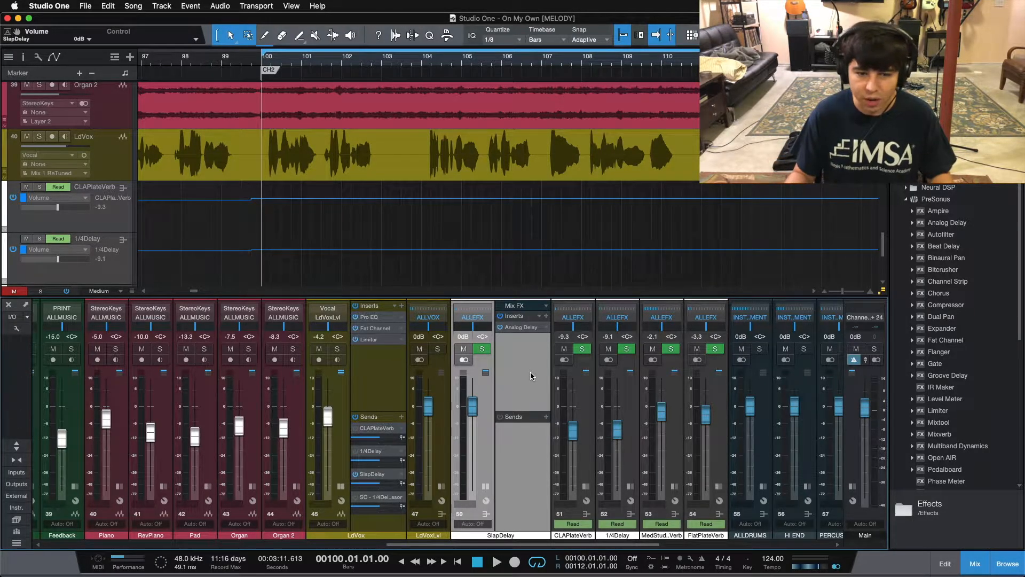
{"action": "left_click", "coordinate": [341, 485]}
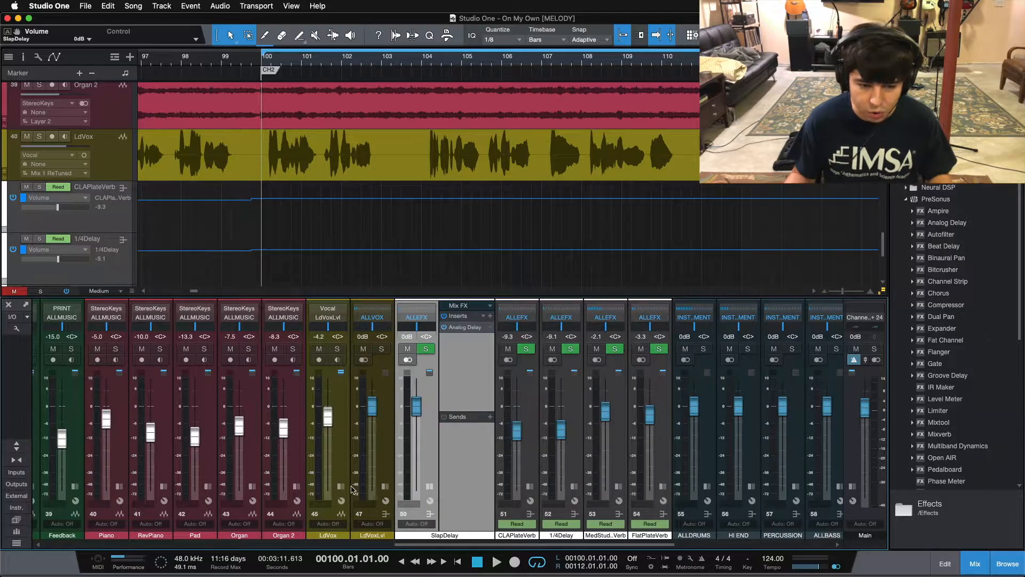
{"action": "left_click", "coordinate": [340, 485]}
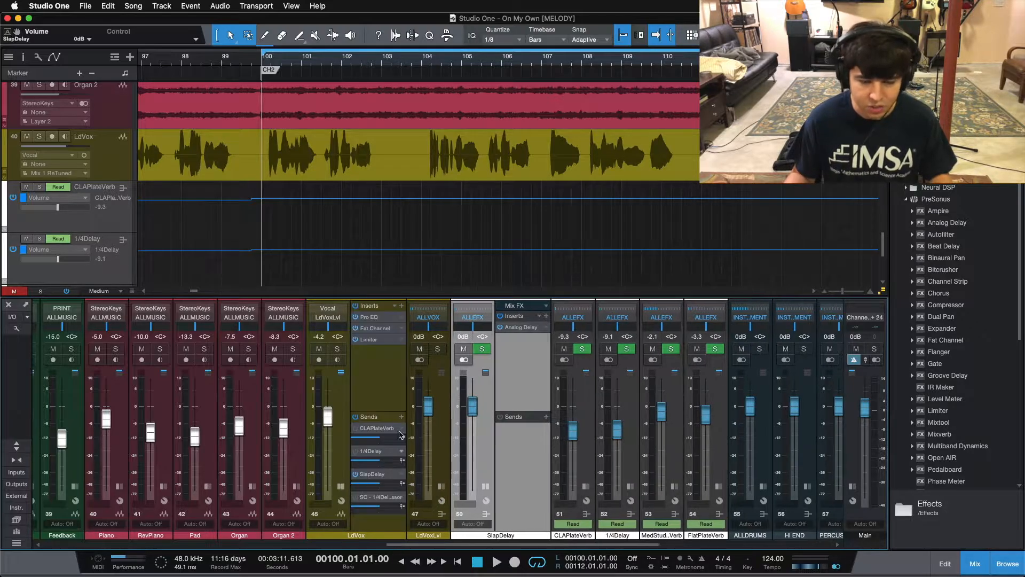
{"action": "left_click", "coordinate": [383, 396]}
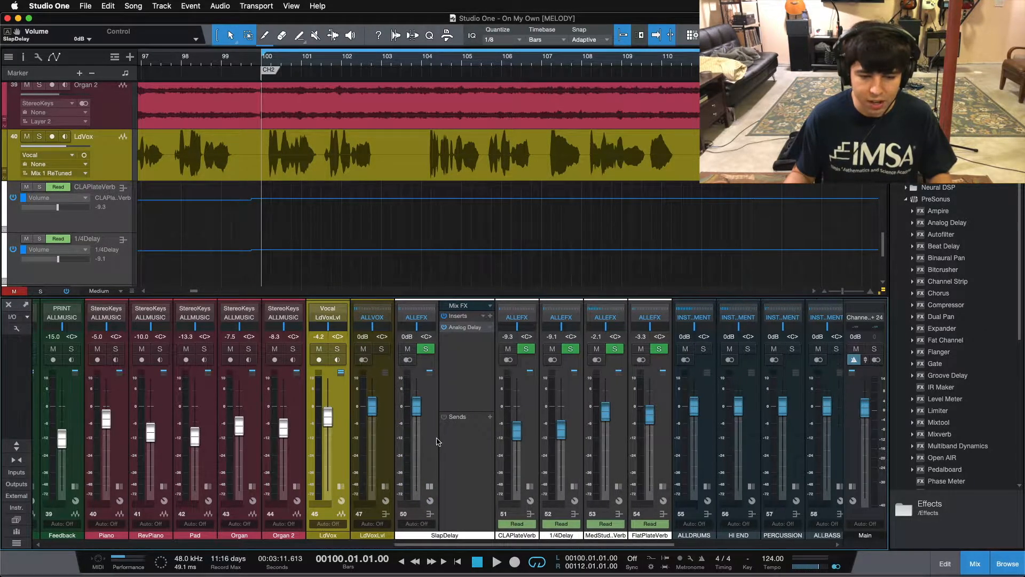
{"action": "left_click", "coordinate": [431, 402]}
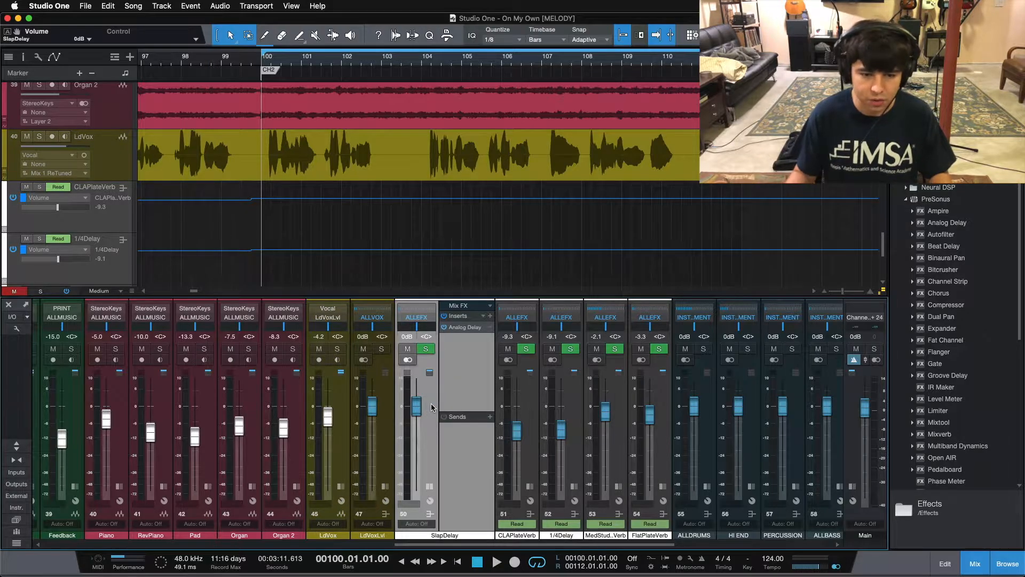
Play the mix from bar 100 while lowering the SlapDelay fader to -7.5 dB.
{"action": "key", "text": "space"}
{"action": "left_click_drag", "start_coordinate": [420, 407], "coordinate": [420, 413]}
{"action": "scroll", "coordinate": [420, 412], "scroll_direction": "down", "scroll_amount": 4}
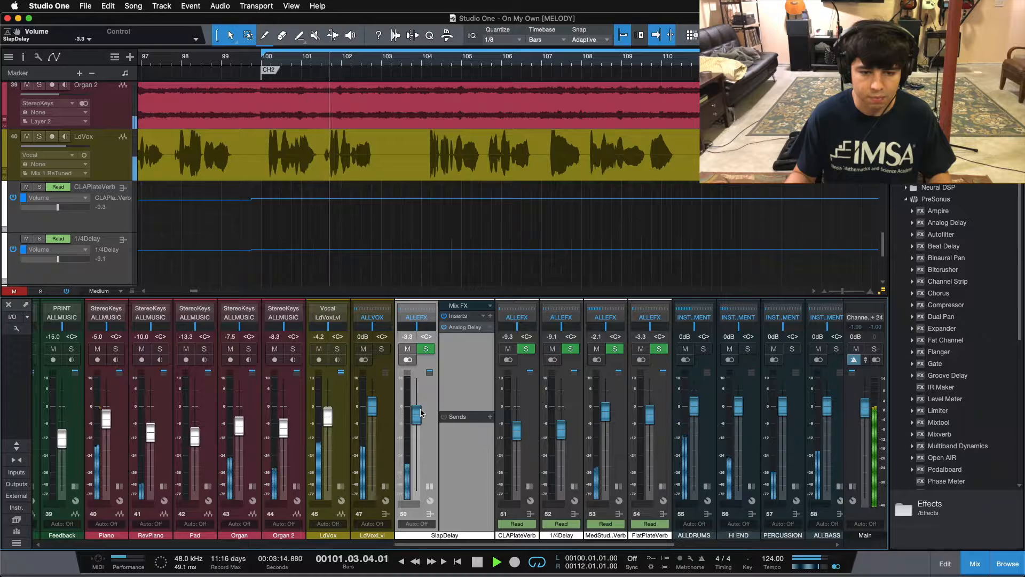
{"action": "scroll", "coordinate": [420, 413], "scroll_direction": "down", "scroll_amount": 3}
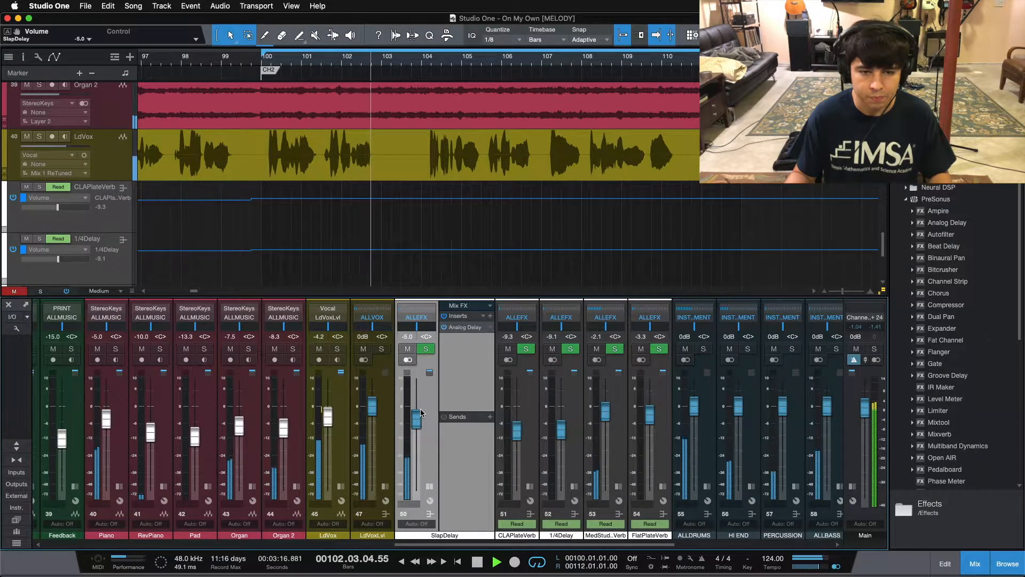
{"action": "scroll", "coordinate": [421, 413], "scroll_direction": "down", "scroll_amount": 2}
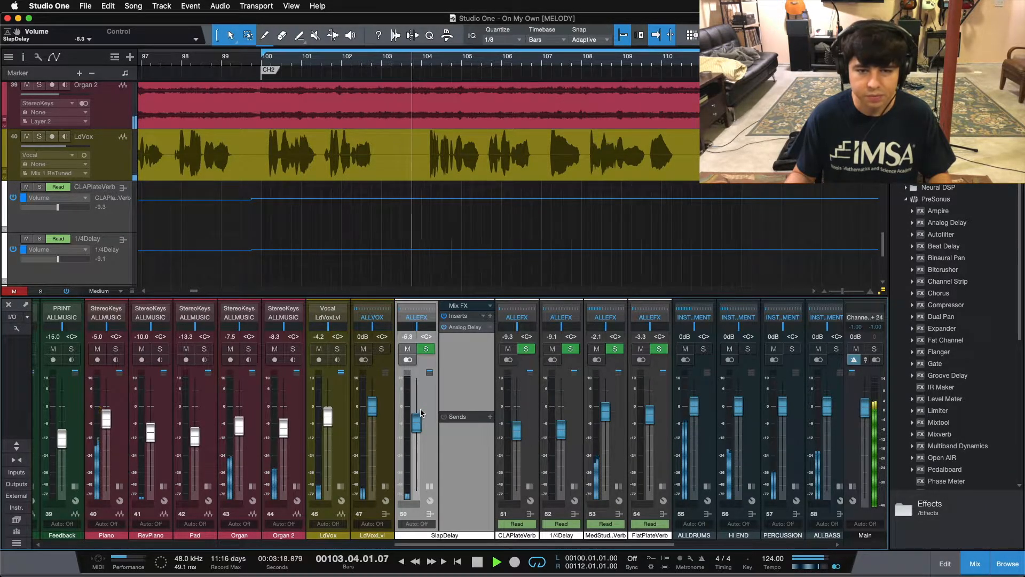
{"action": "scroll", "coordinate": [421, 412], "scroll_direction": "down", "scroll_amount": 2}
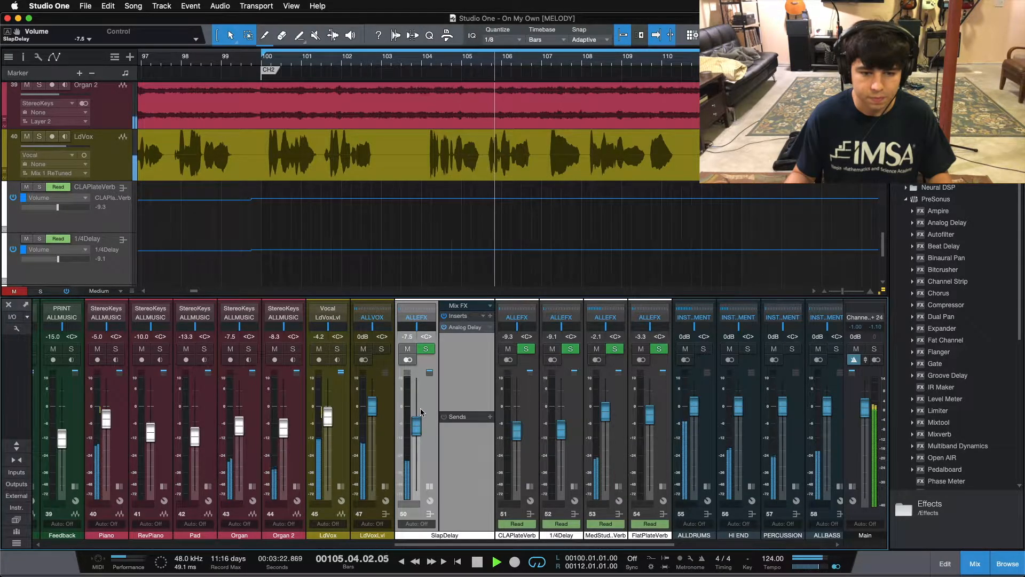
{"action": "key", "text": "space"}
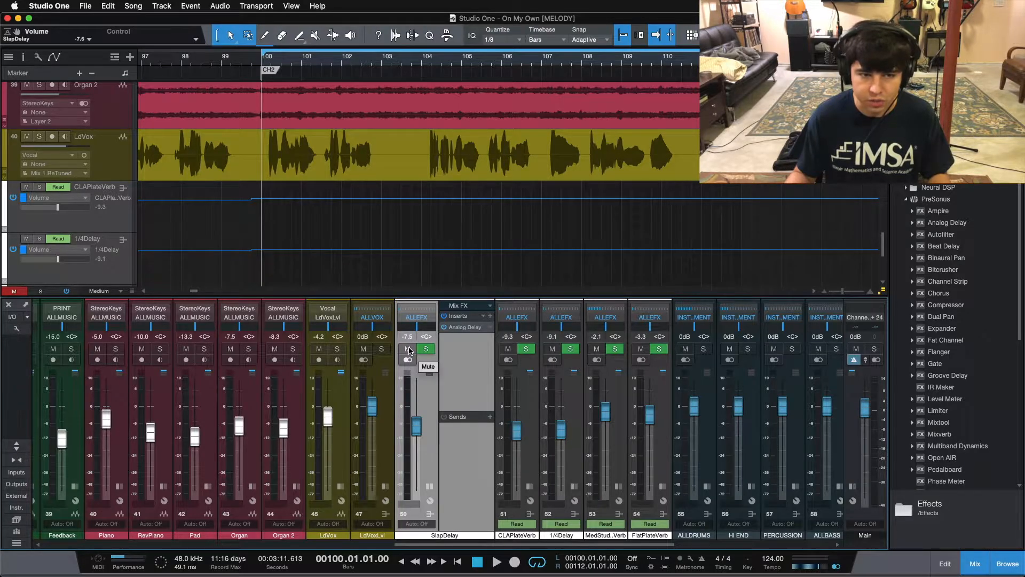
Play the mix twice from bar 100, muting and unmuting SlapDelay each time to compare the vocal with and without slapback.
{"action": "key", "text": "space"}
{"action": "left_click", "coordinate": [409, 348]}
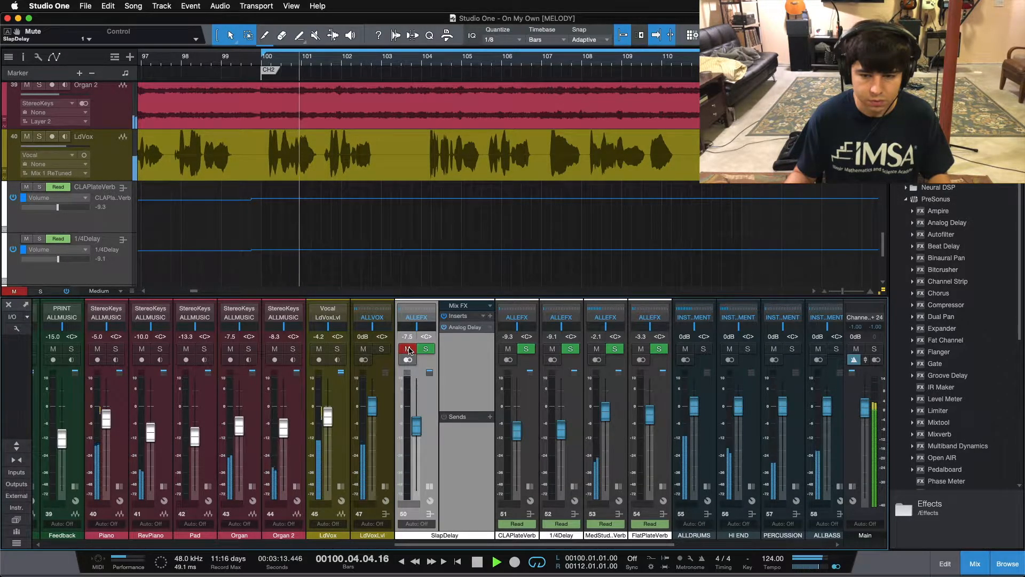
{"action": "left_click", "coordinate": [409, 349]}
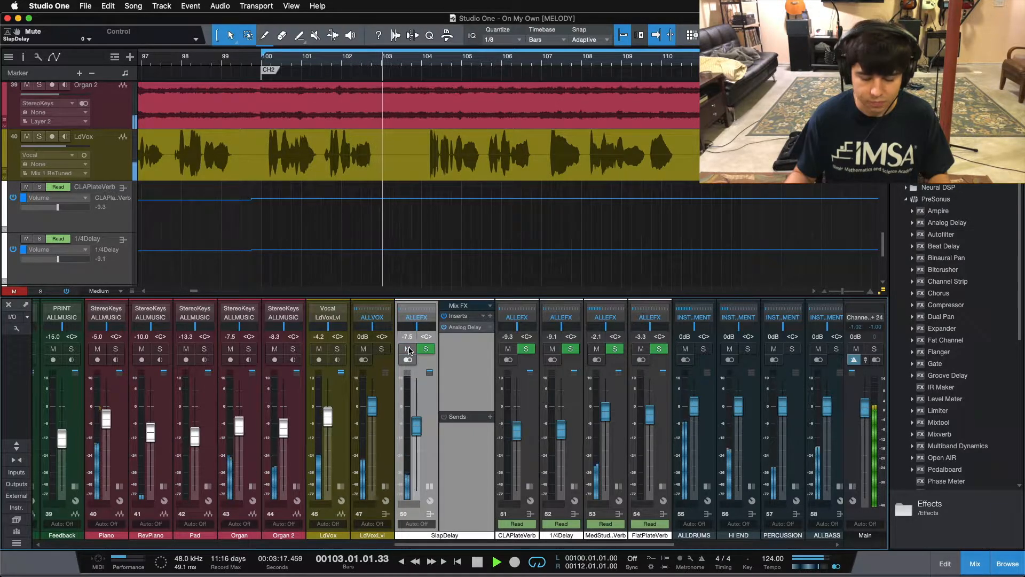
{"action": "key", "text": "space"}
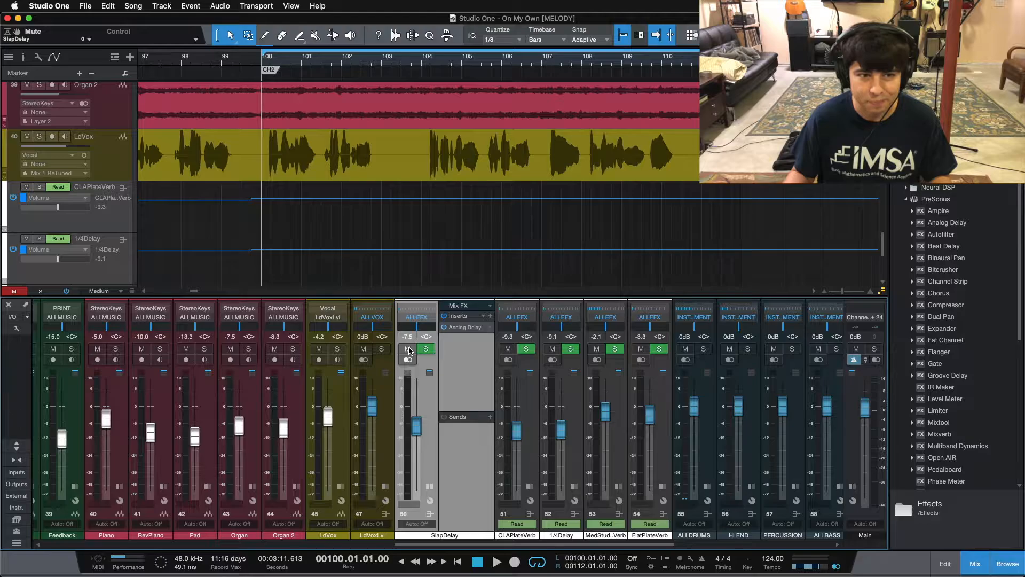
{"action": "key", "text": "space"}
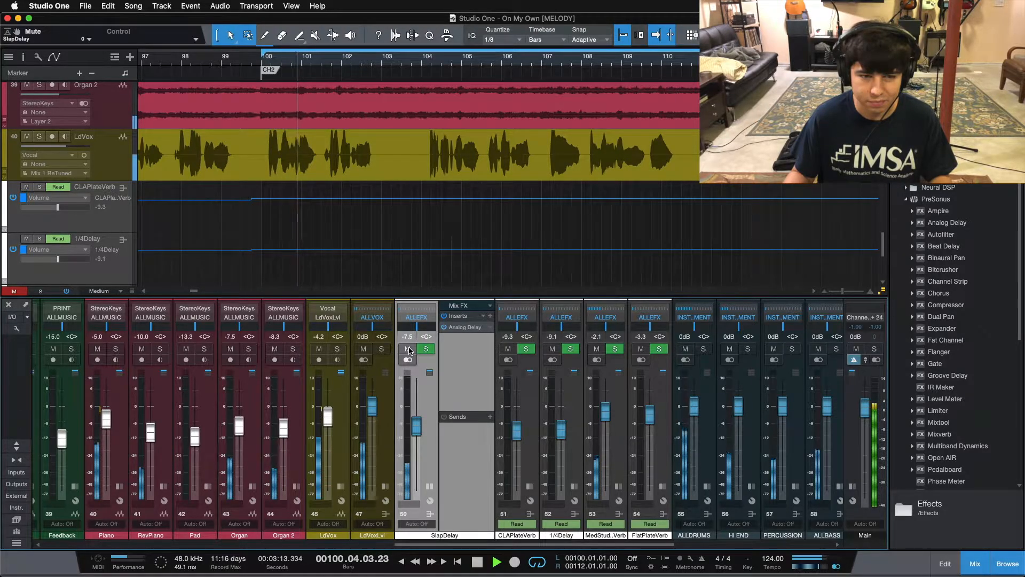
{"action": "left_click", "coordinate": [409, 349]}
{"action": "left_click", "coordinate": [409, 349]}
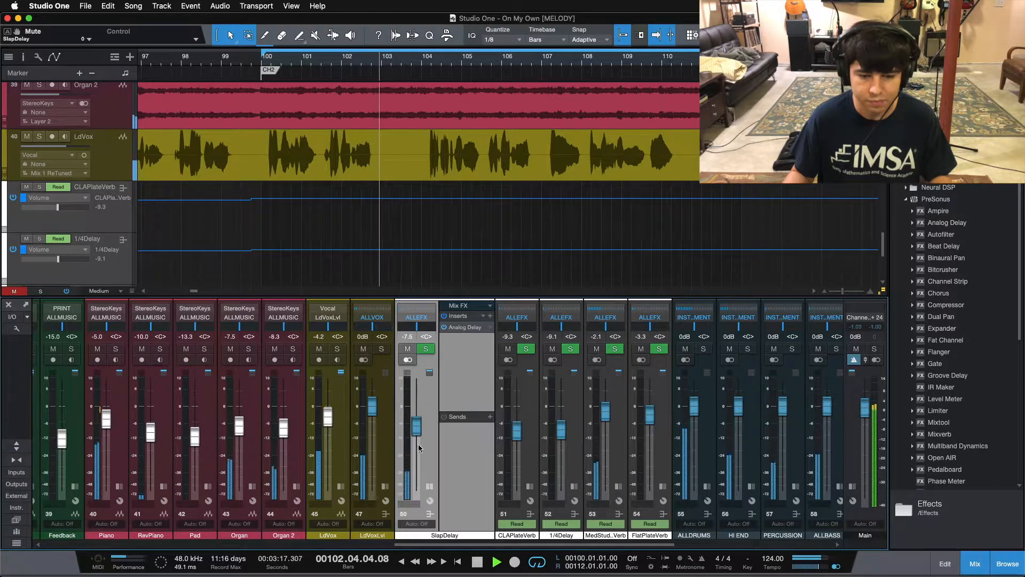
{"action": "key", "text": "space"}
Collapse the SlapDelay channel's inserts and activate the LdVox channel's send to CLAPlateVerb.
{"action": "left_click", "coordinate": [430, 486]}
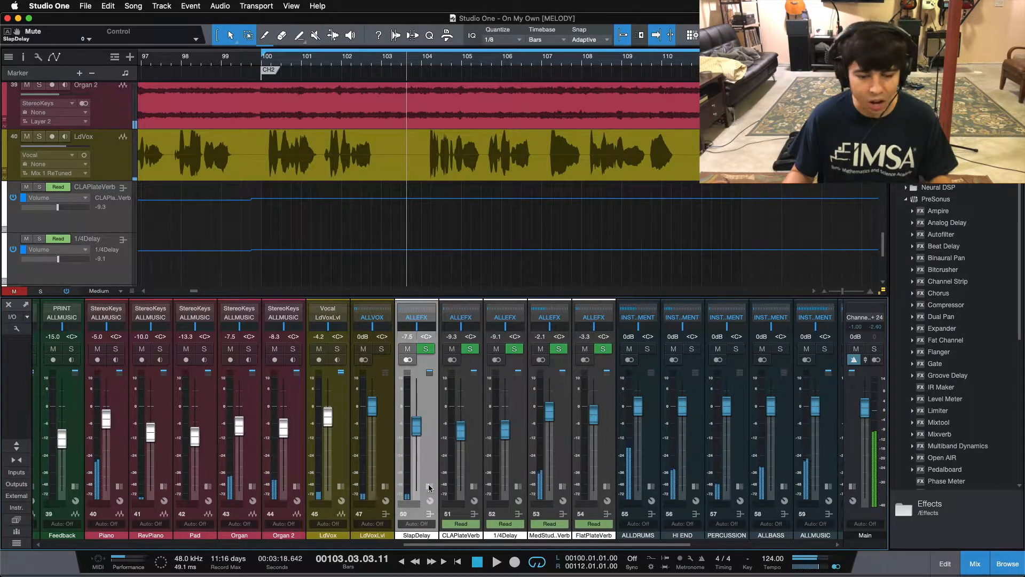
{"action": "left_click", "coordinate": [384, 446]}
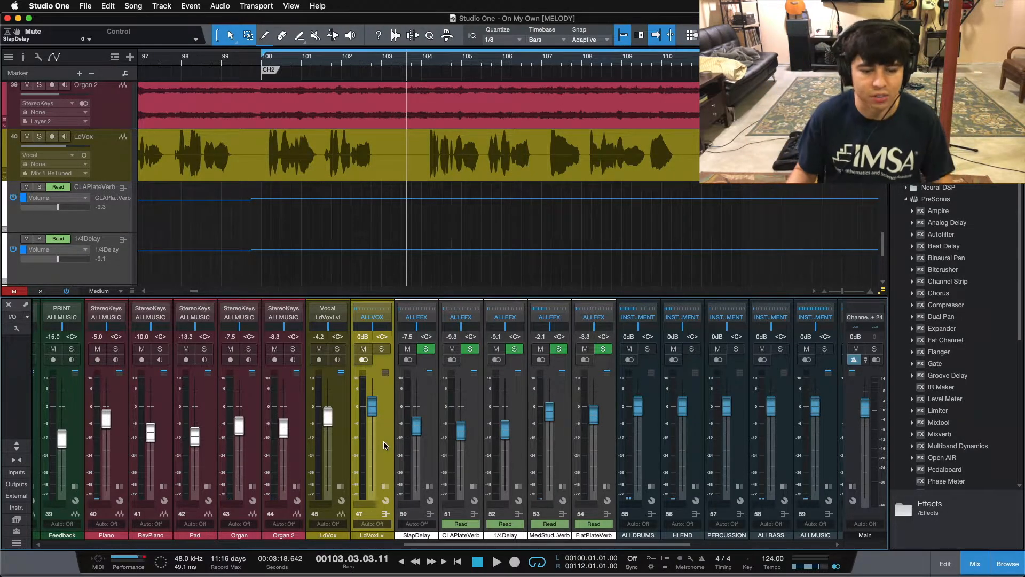
{"action": "left_click", "coordinate": [340, 487]}
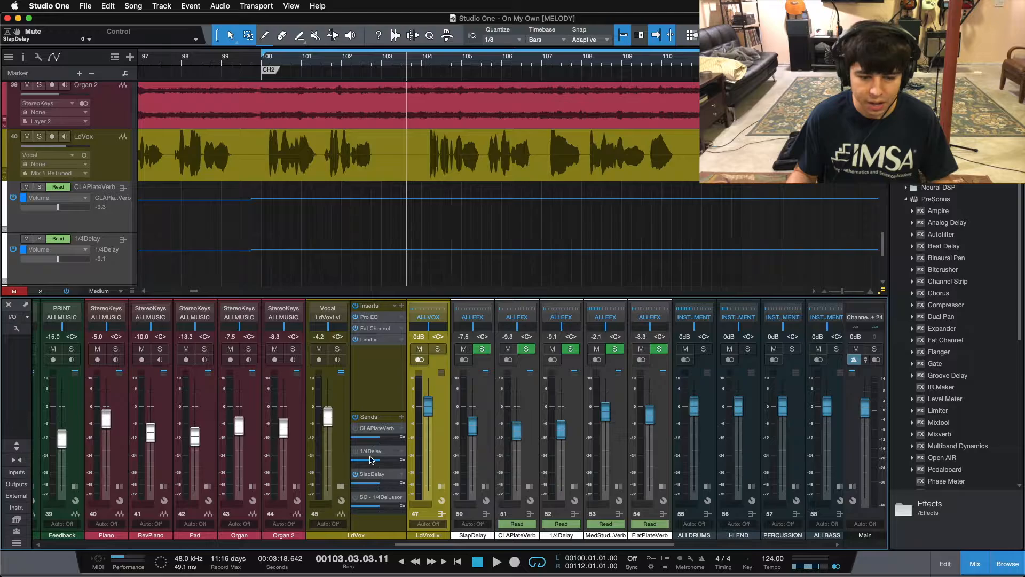
{"action": "left_click", "coordinate": [356, 431]}
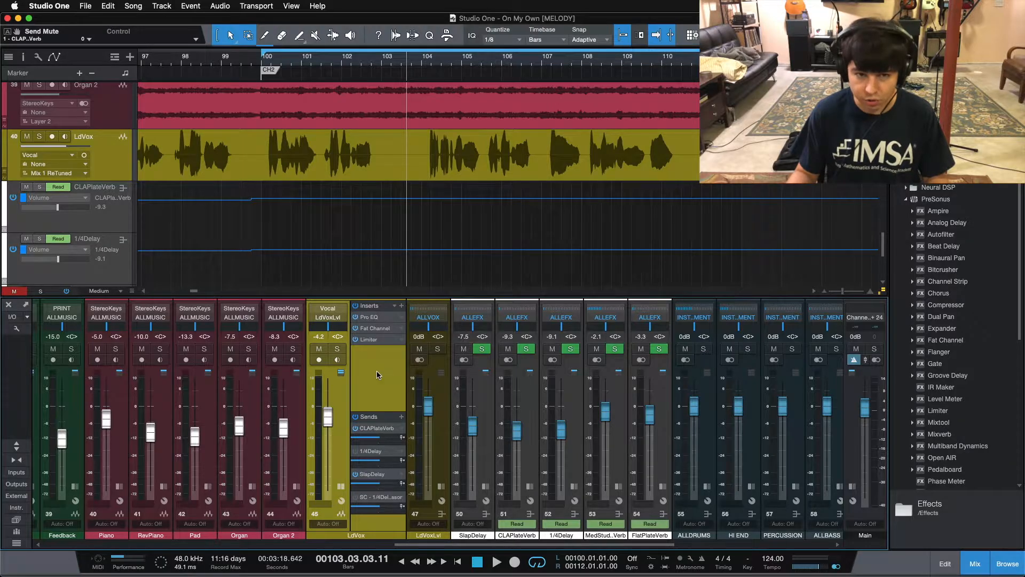
{"action": "left_click", "coordinate": [342, 487]}
Examine the Rev PLATE-140 on the CLAPlateVerb channel, including its advanced pre-delay and HP filter controls, and close the plug-in.
{"action": "left_click", "coordinate": [474, 485]}
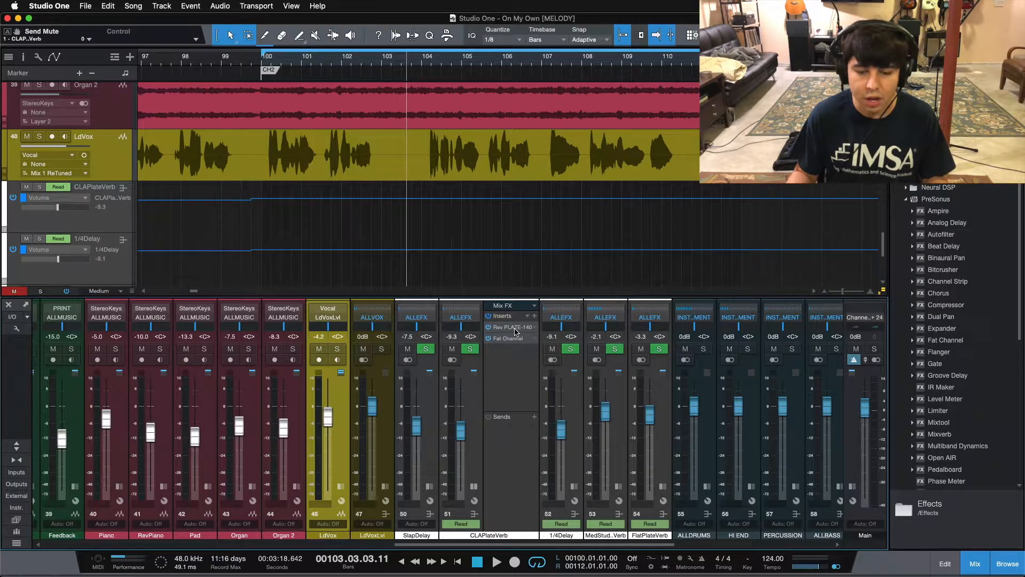
{"action": "left_click", "coordinate": [513, 328]}
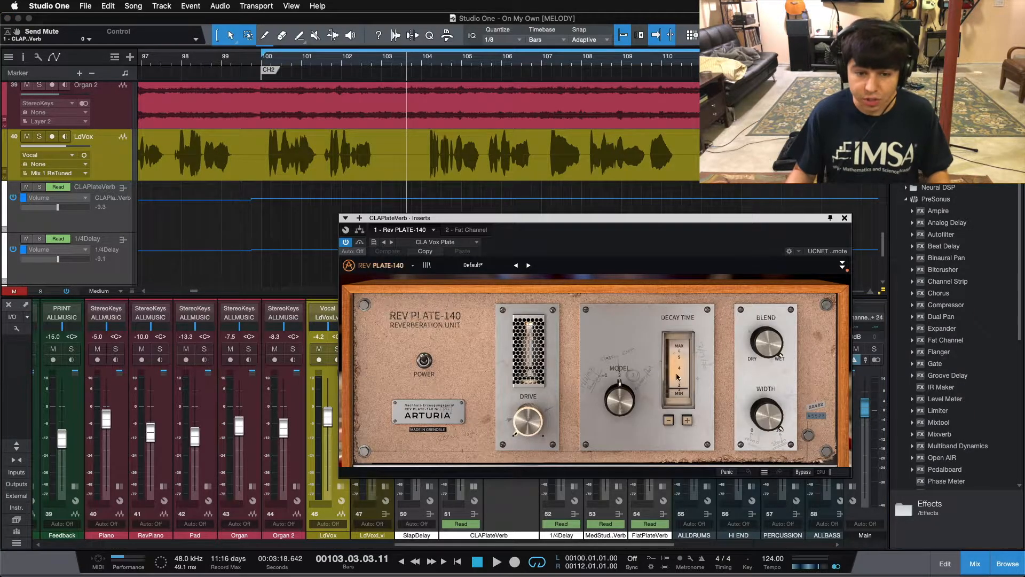
{"action": "left_click_drag", "start_coordinate": [600, 255], "coordinate": [521, 251]}
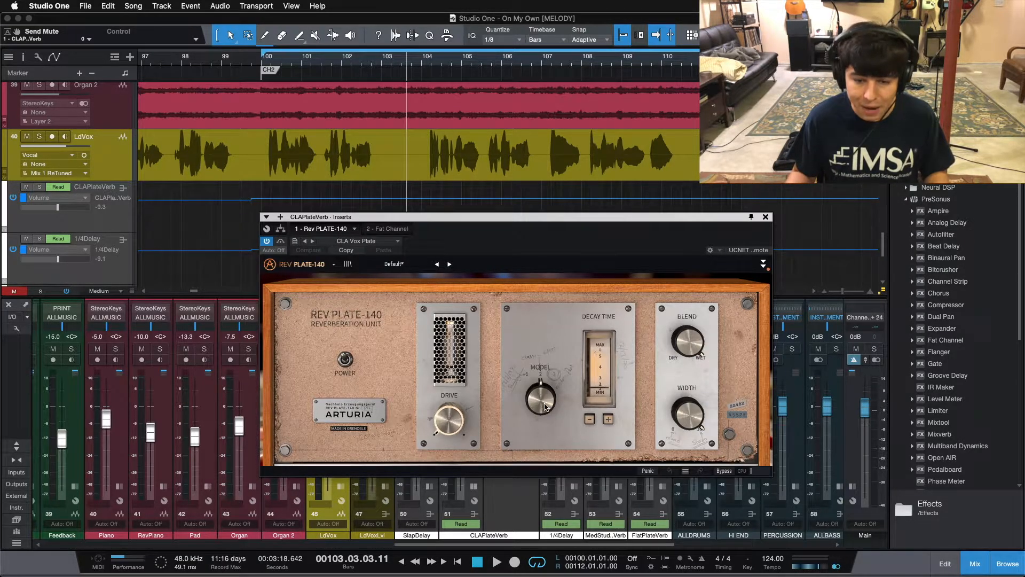
{"action": "left_click", "coordinate": [607, 419]}
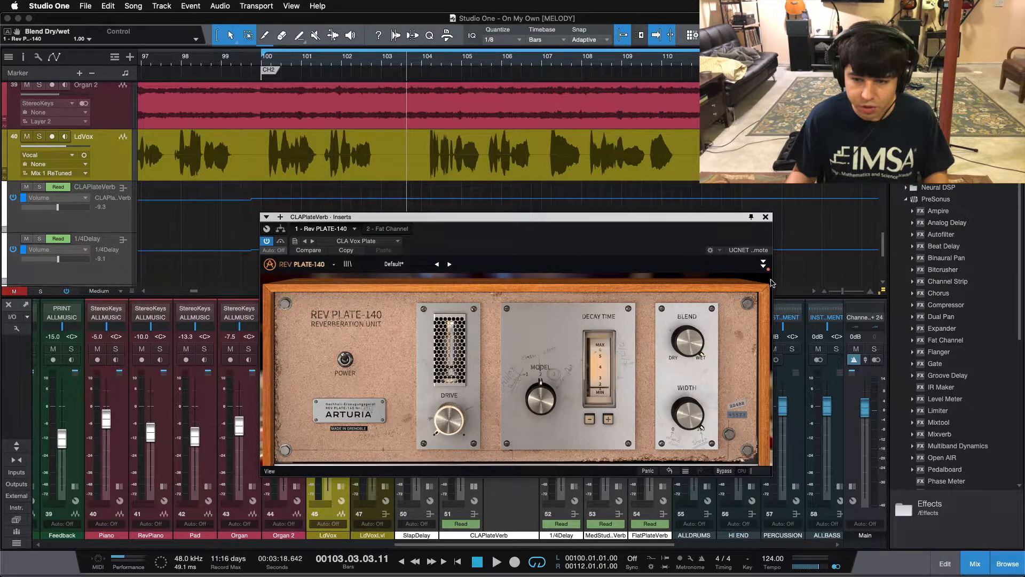
{"action": "left_click", "coordinate": [763, 264]}
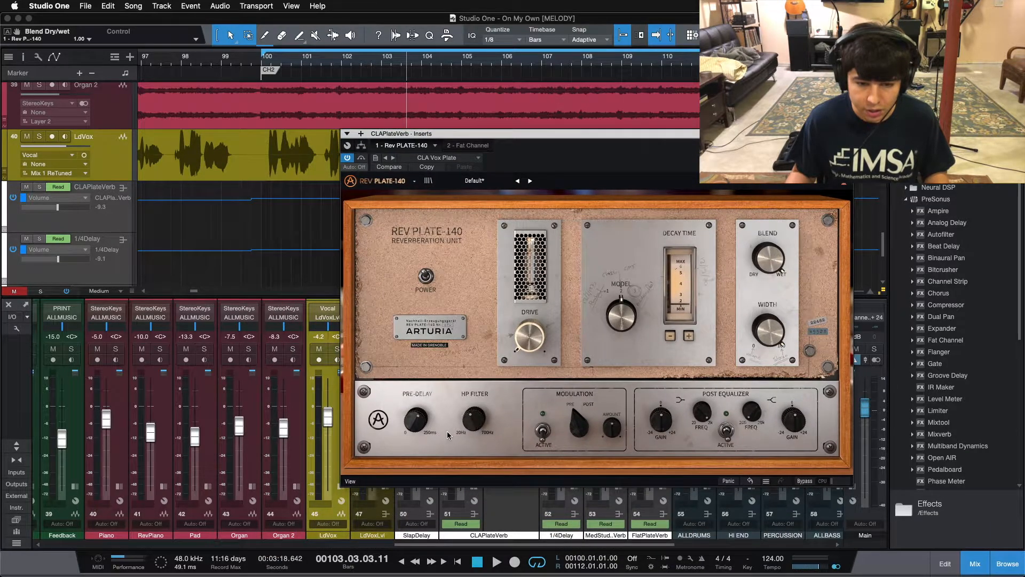
{"action": "mouse_move", "coordinate": [417, 427]}
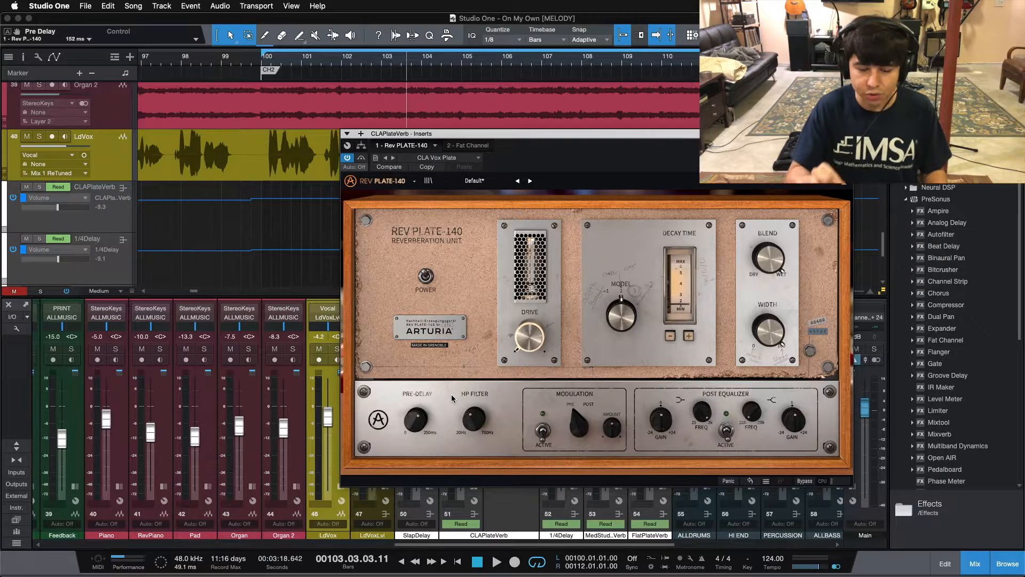
{"action": "mouse_move", "coordinate": [480, 425]}
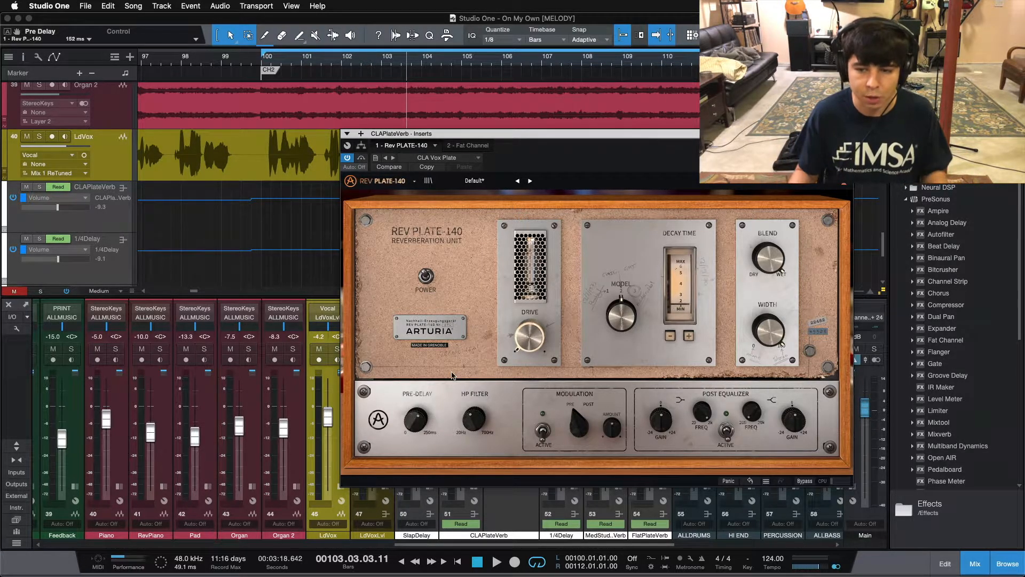
{"action": "left_click", "coordinate": [846, 134]}
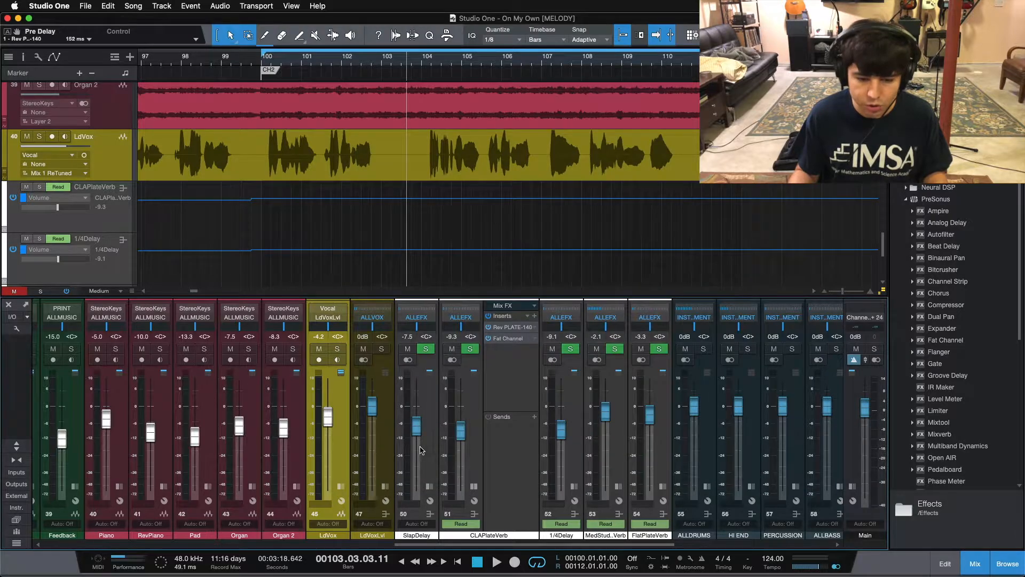
Solo the CLAPlateVerb channel and mute LdVox's send to SlapDelay while playing from bar 100.
{"action": "left_click", "coordinate": [469, 349]}
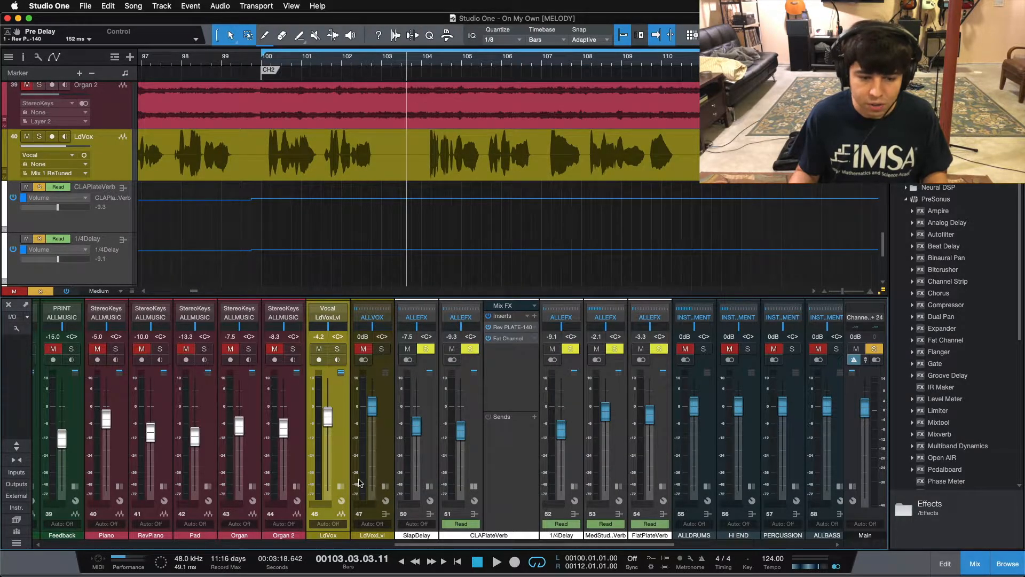
{"action": "left_click", "coordinate": [340, 487]}
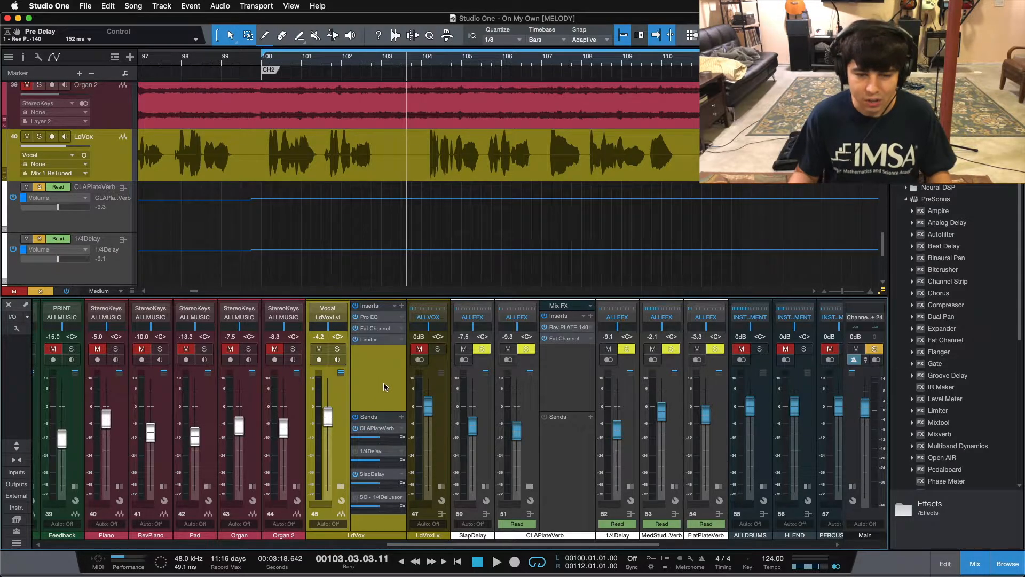
{"action": "left_click", "coordinate": [535, 399]}
{"action": "key", "text": "KP_1"}
{"action": "key", "text": "space"}
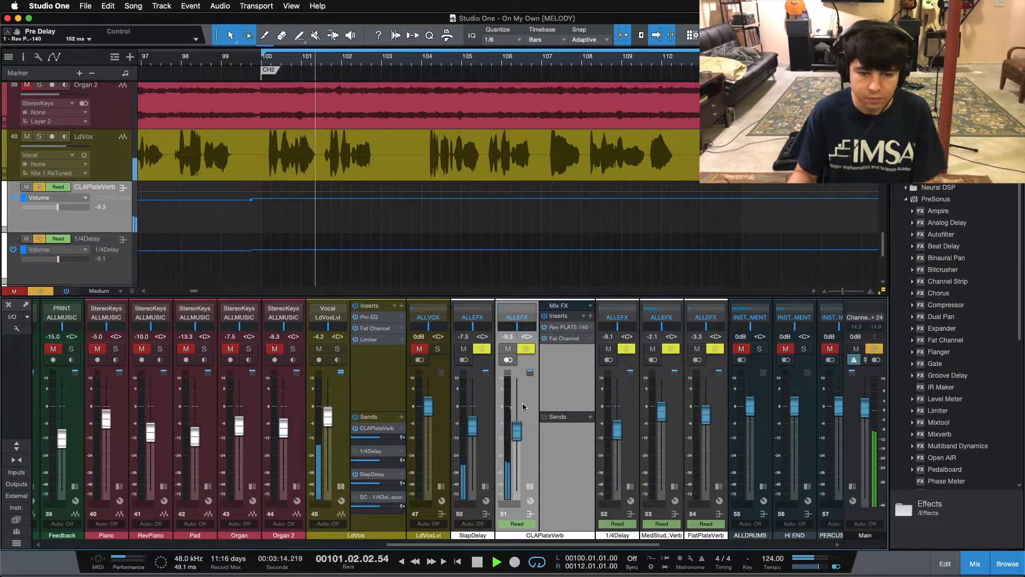
{"action": "left_click", "coordinate": [355, 474]}
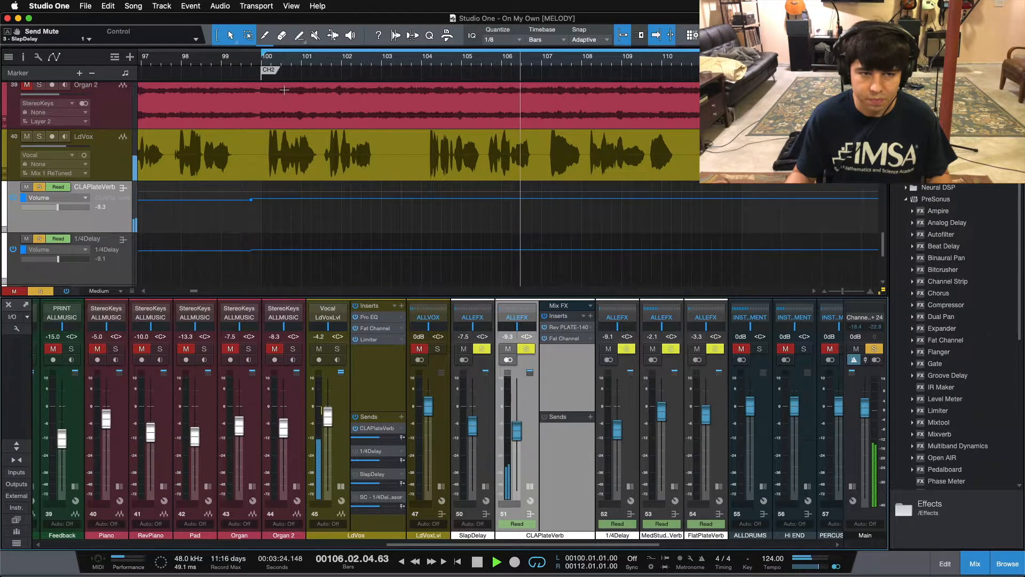
{"action": "key", "text": "space"}
Play the opening vocal phrase from just after bar 100 to listen to the plate reverb on LdVox.
{"action": "left_click", "coordinate": [262, 63]}
{"action": "scroll", "coordinate": [272, 91], "scroll_direction": "up", "scroll_amount": 5}
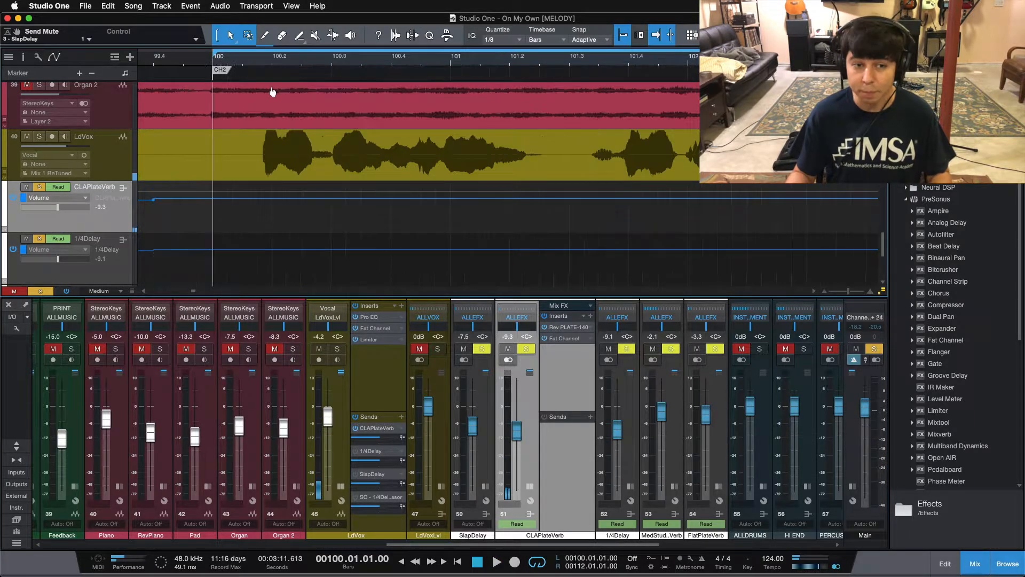
{"action": "left_click", "coordinate": [243, 63]}
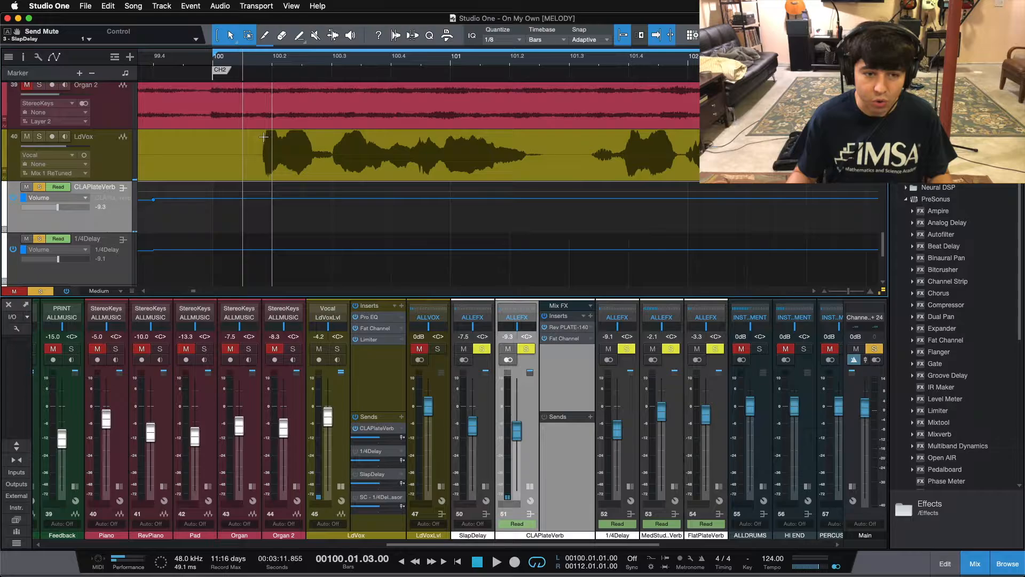
{"action": "key", "text": "space"}
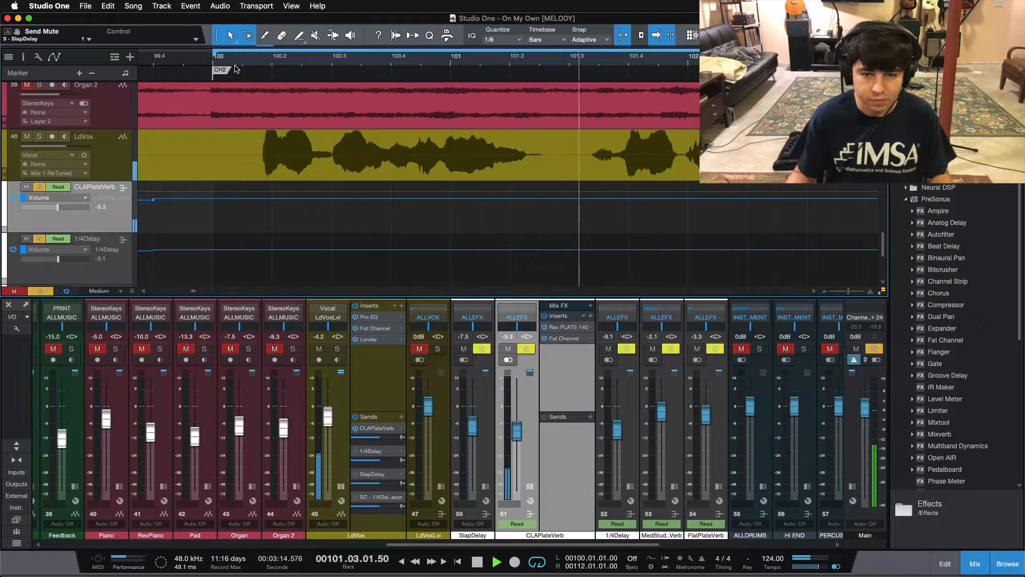
{"action": "key", "text": "w"}
{"action": "key", "text": "w"}
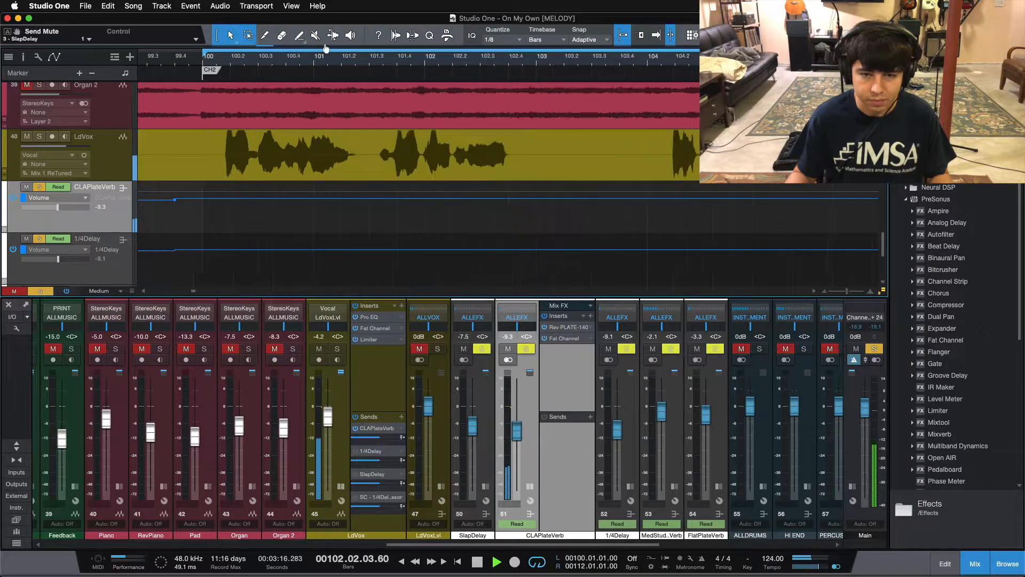
{"action": "key", "text": "space"}
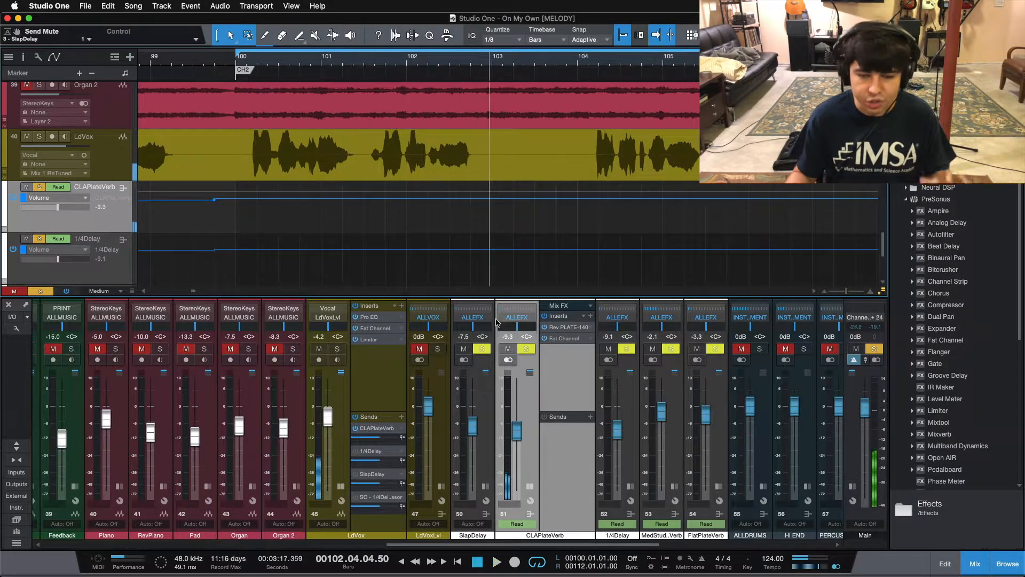
Open the Fat Channel on the CLAPlateVerb channel and inspect its compressor settings.
{"action": "left_click", "coordinate": [564, 337]}
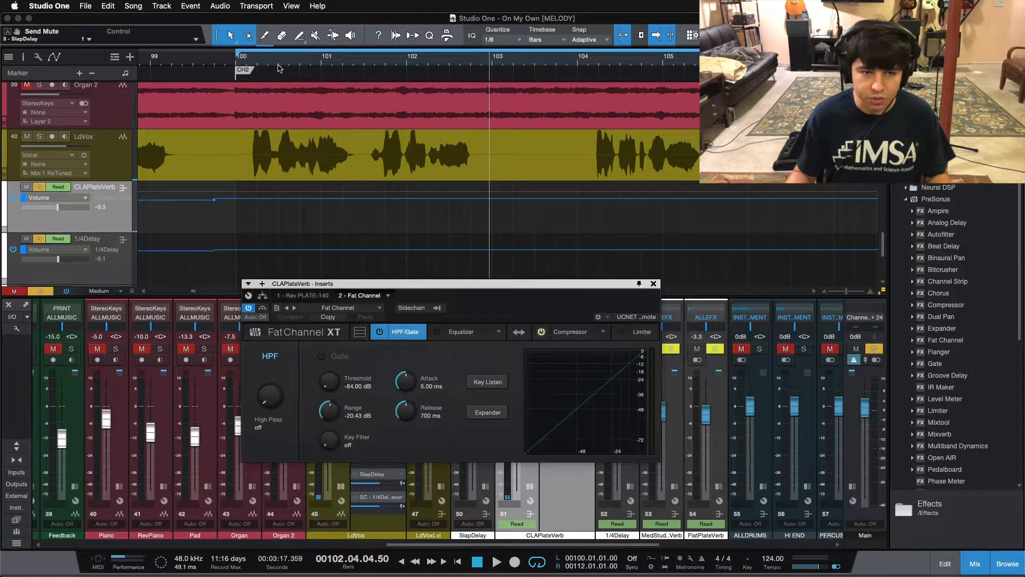
{"action": "key", "text": "w"}
{"action": "key", "text": "w"}
{"action": "key", "text": "w"}
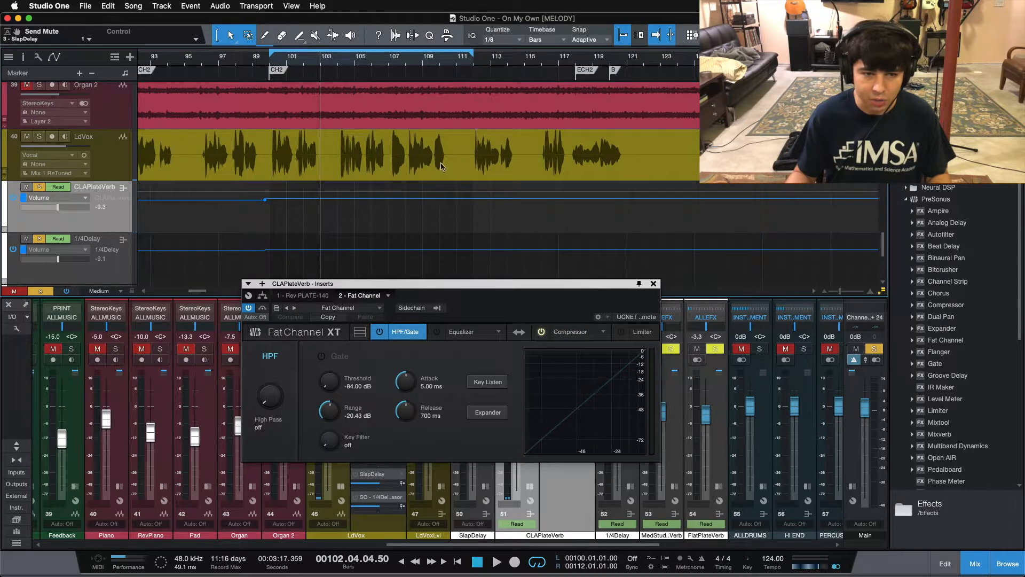
{"action": "key", "text": "e"}
{"action": "key", "text": "e"}
{"action": "key", "text": "e"}
{"action": "key", "text": "e"}
{"action": "key", "text": "e"}
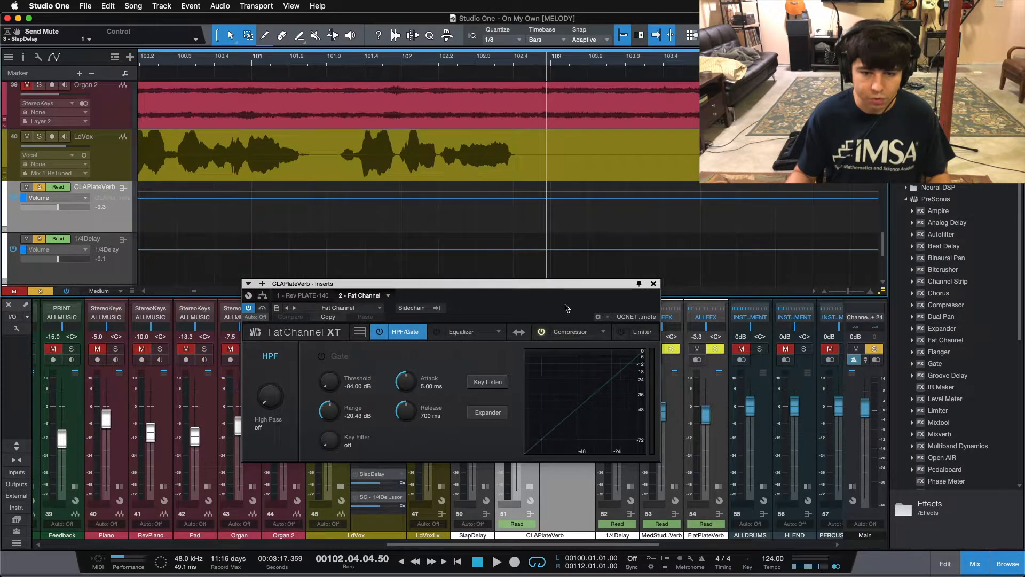
{"action": "left_click", "coordinate": [569, 331]}
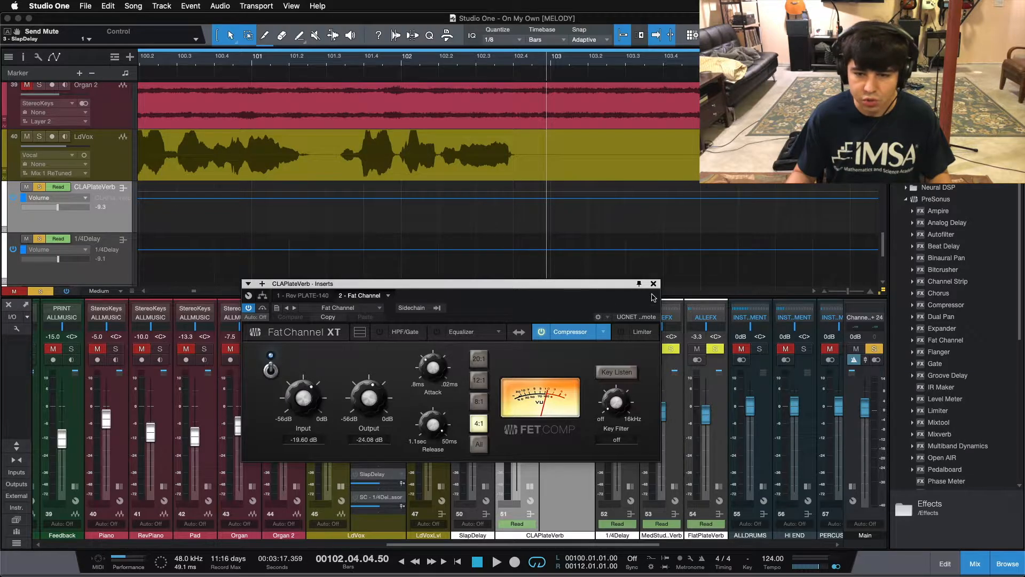
Play the vocal phrase from bar 100 to hear CLAPlateVerb through the Fat Channel compressor, and close the plug-in.
{"action": "scroll", "coordinate": [277, 56], "scroll_direction": "down", "scroll_amount": 3}
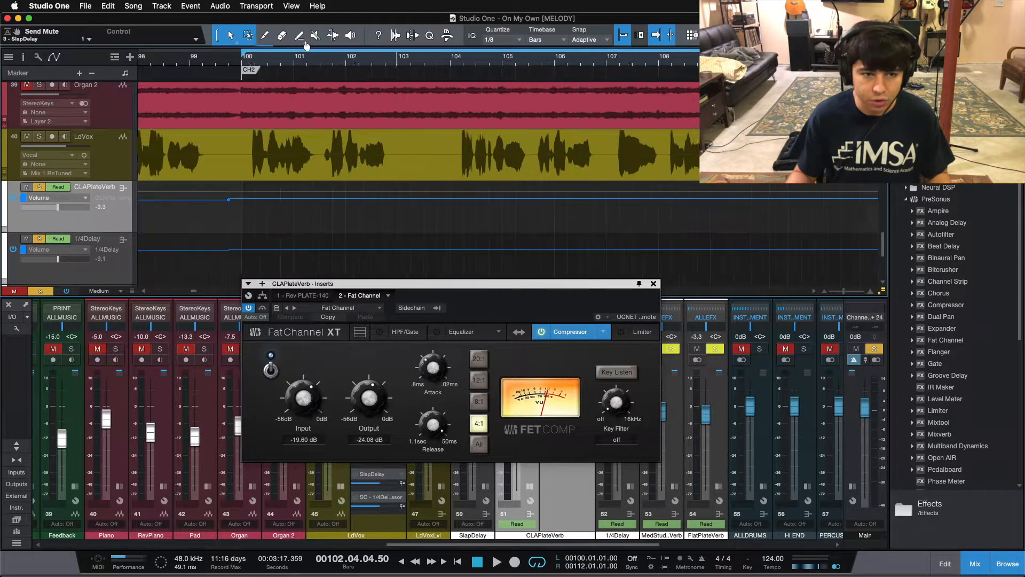
{"action": "left_click", "coordinate": [248, 63]}
{"action": "key", "text": "space"}
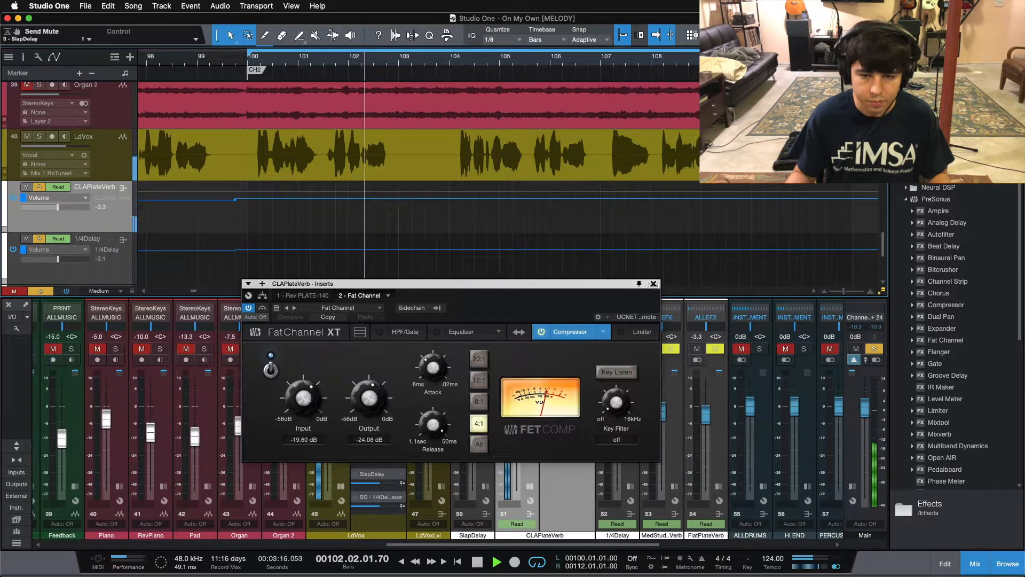
{"action": "key", "text": "space"}
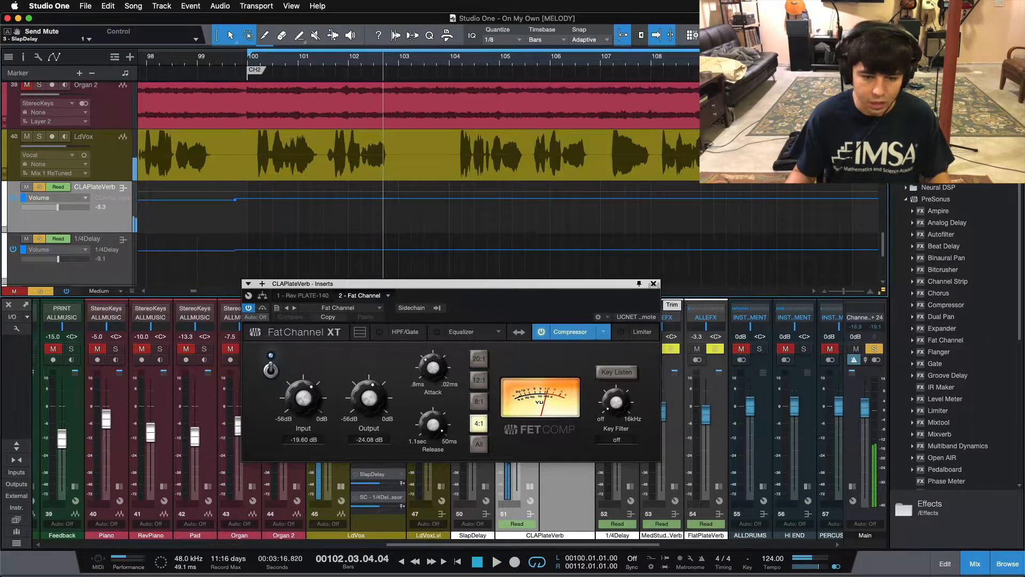
{"action": "left_click", "coordinate": [653, 284]}
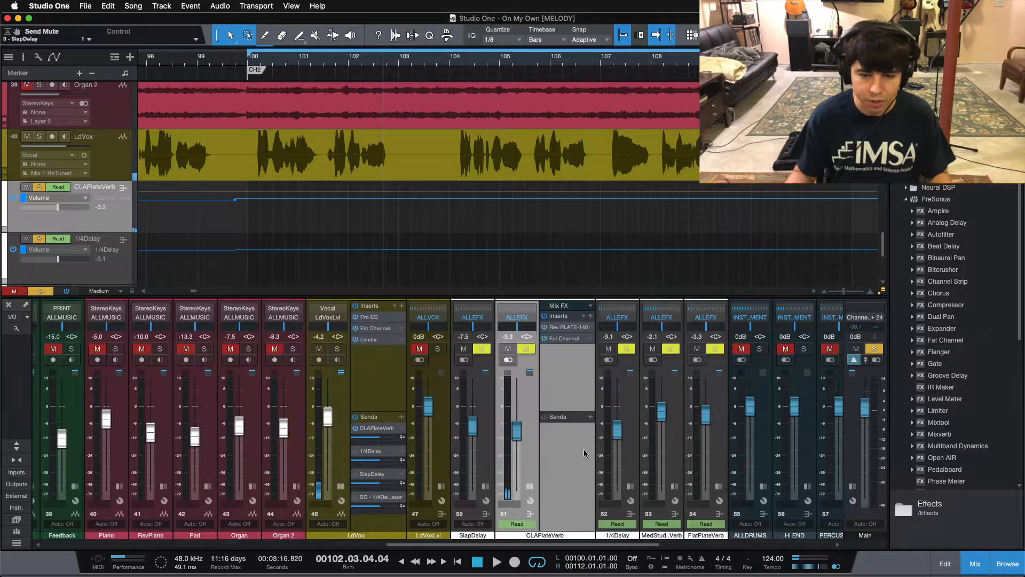
Solo the LdVox channel and play from bar 100 to hear the dry vocal together with the plate reverb.
{"action": "left_click", "coordinate": [338, 349]}
{"action": "key", "text": "KP_1"}
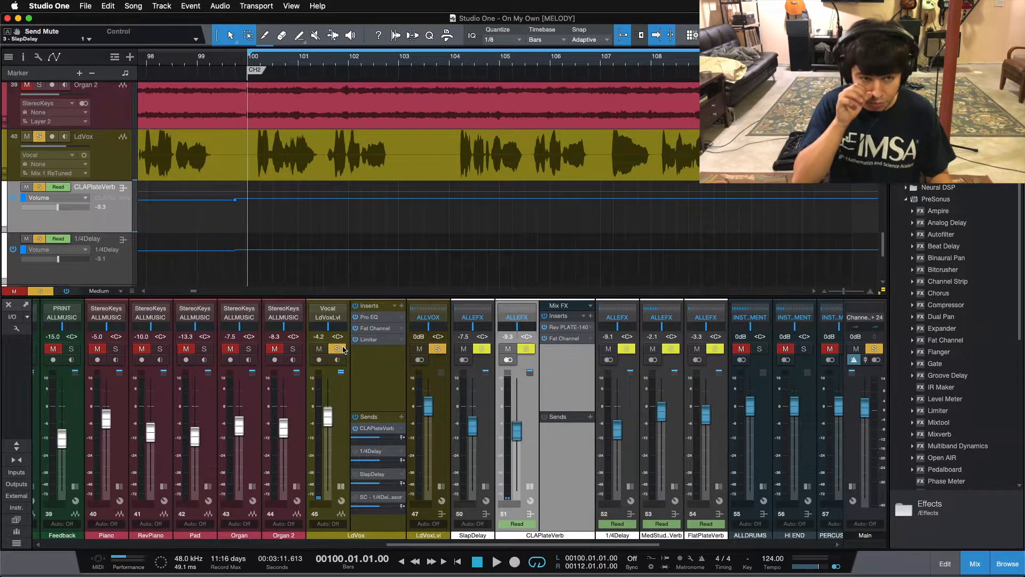
{"action": "key", "text": "space"}
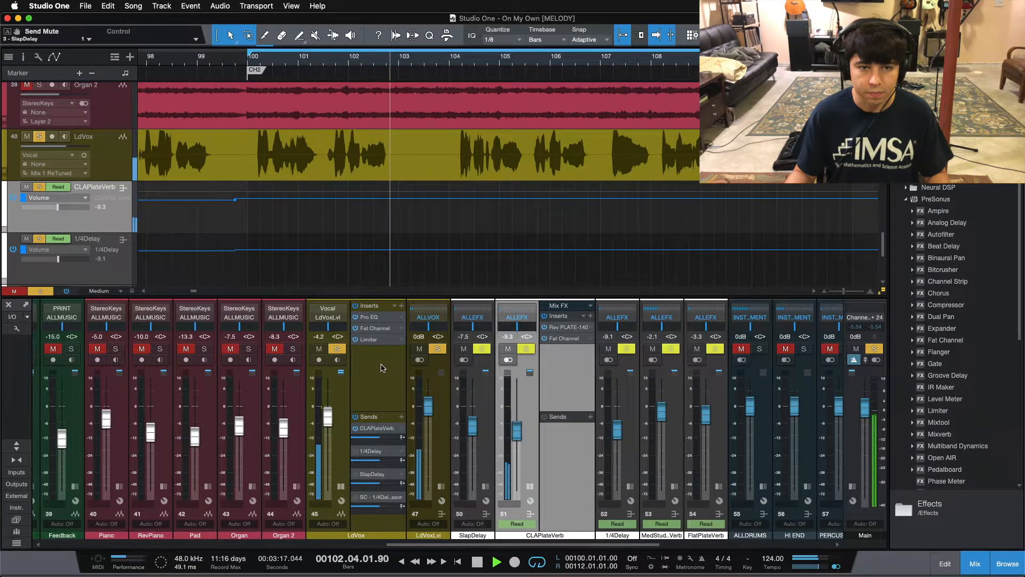
{"action": "key", "text": "space"}
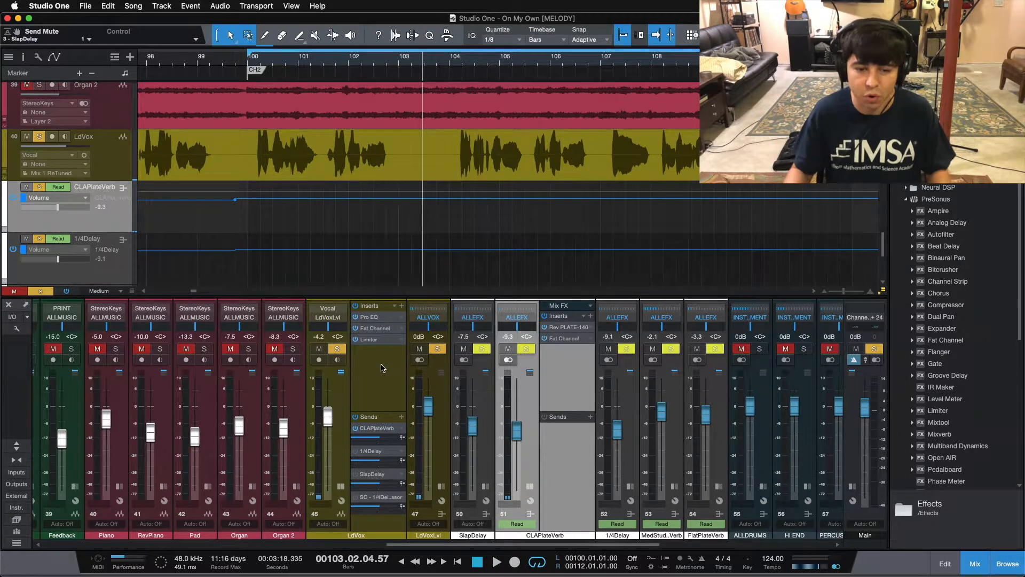
Set the pre-delay of CLAPlateVerb's Rev PLATE-140 to 0 ms and play the vocal phrase from bar 100.
{"action": "left_click", "coordinate": [380, 367]}
{"action": "key", "text": "KP_1"}
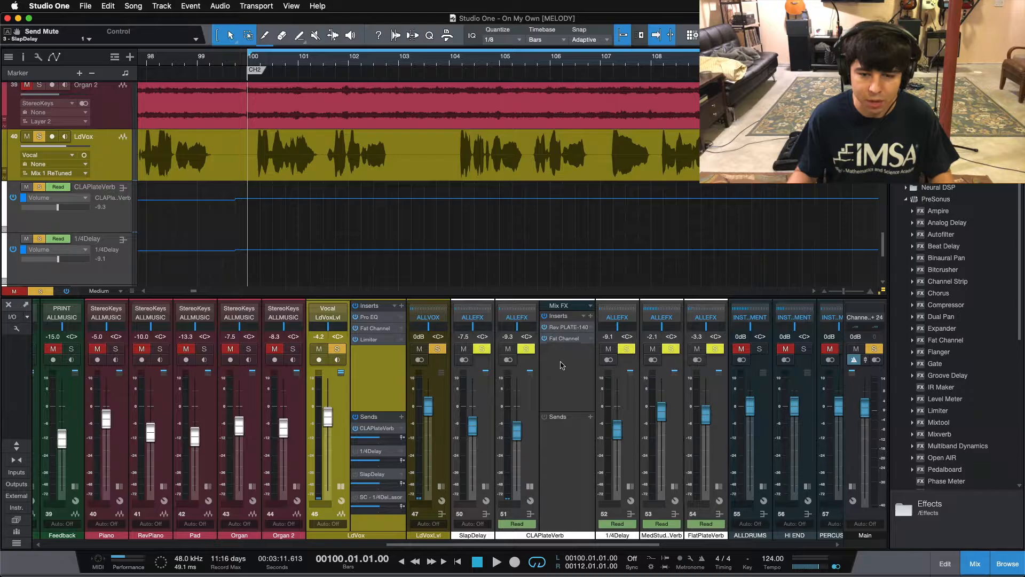
{"action": "left_click", "coordinate": [560, 328]}
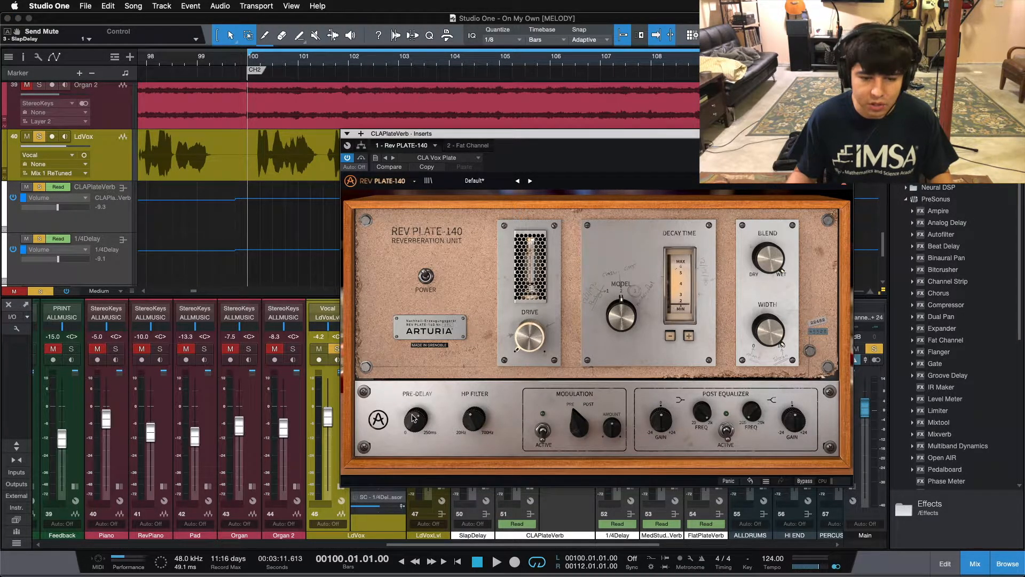
{"action": "left_click_drag", "start_coordinate": [413, 416], "coordinate": [413, 447]}
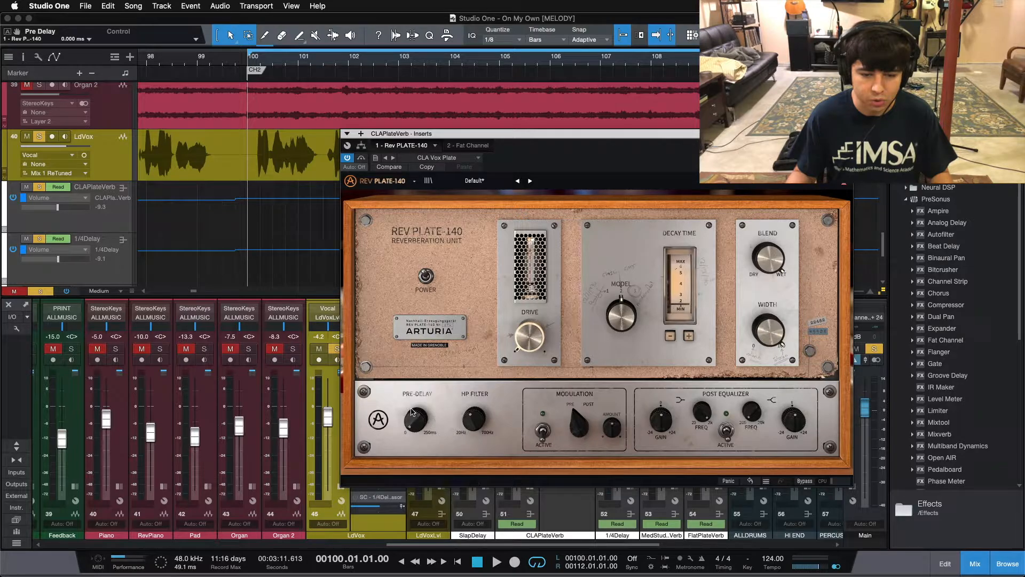
{"action": "double_click", "coordinate": [418, 414]}
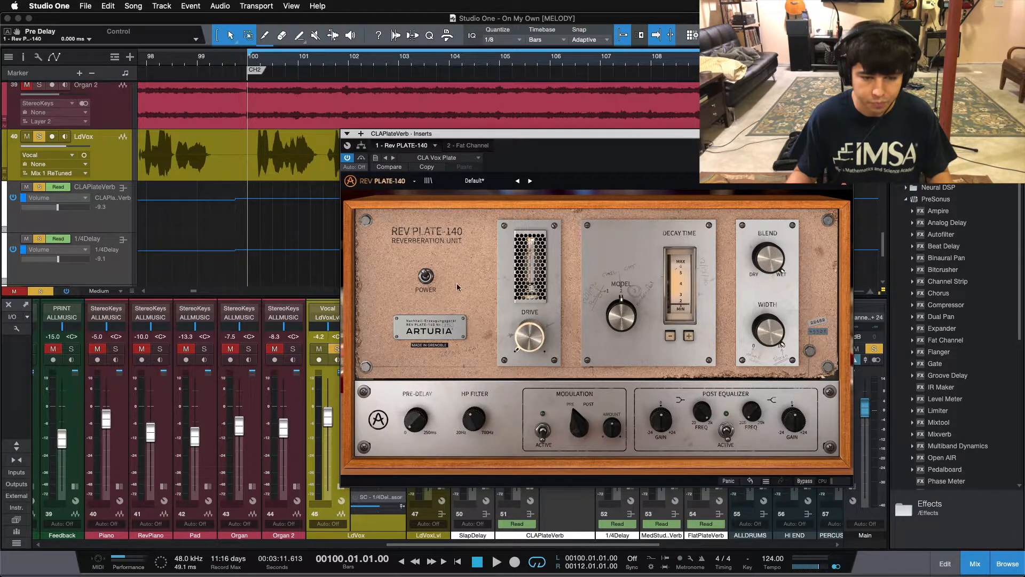
{"action": "key", "text": "space"}
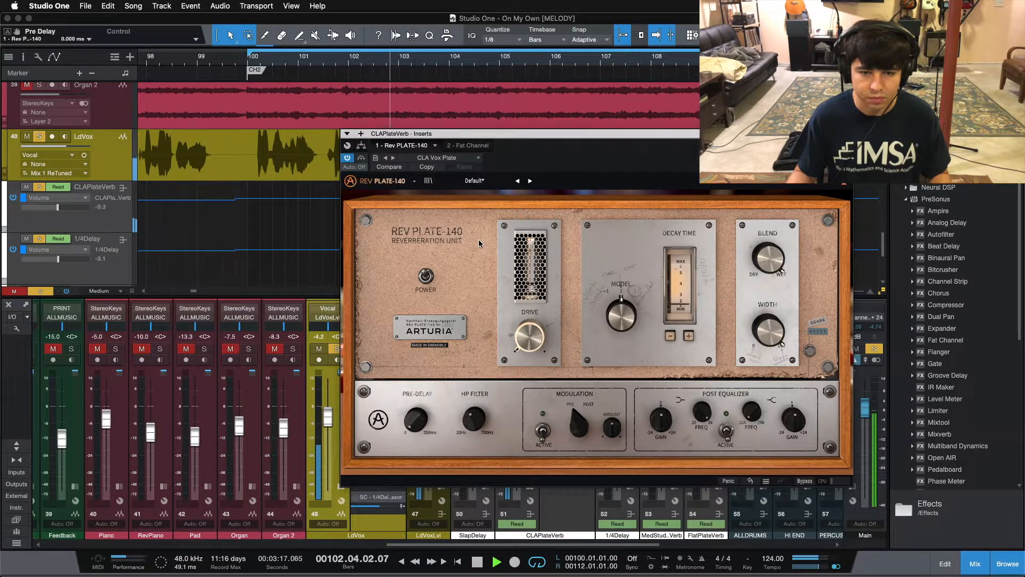
{"action": "key", "text": "space"}
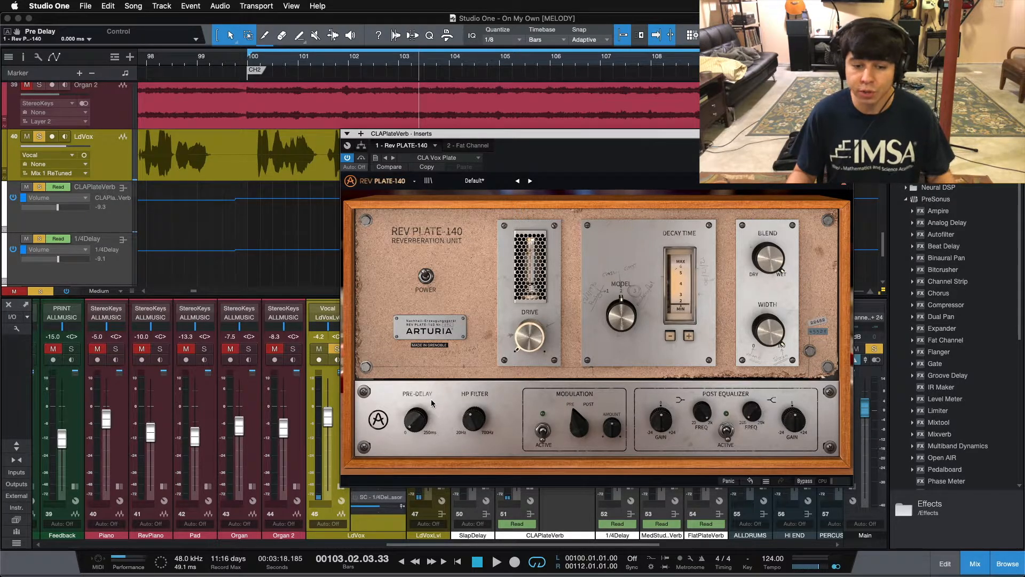
Restore the Rev PLATE-140 pre-delay to 152 ms, close the plug-in, and play the vocal phrase from bar 100.
{"action": "mouse_move", "coordinate": [418, 425]}
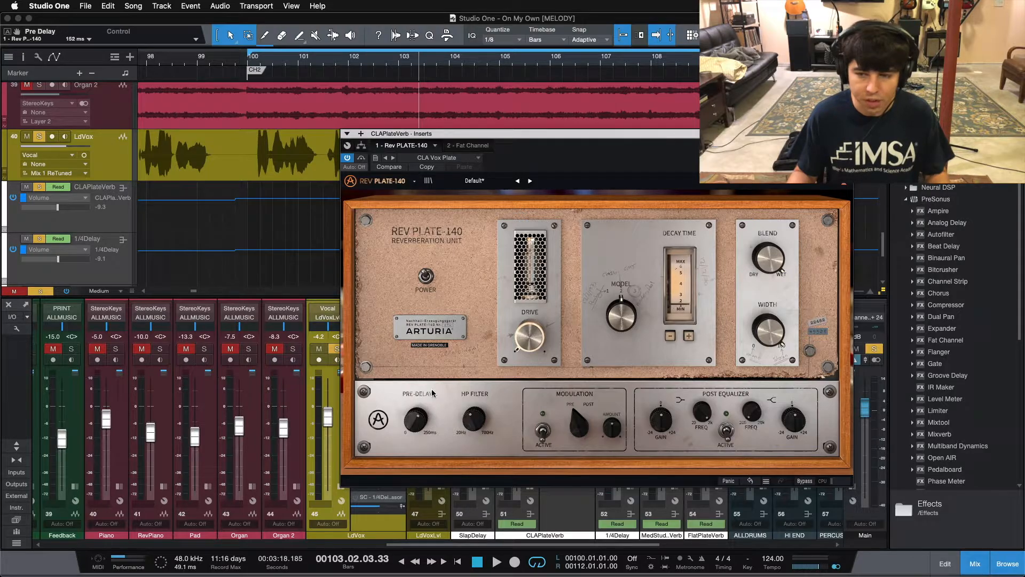
{"action": "left_click", "coordinate": [847, 134]}
{"action": "key", "text": "KP_1"}
{"action": "key", "text": "space"}
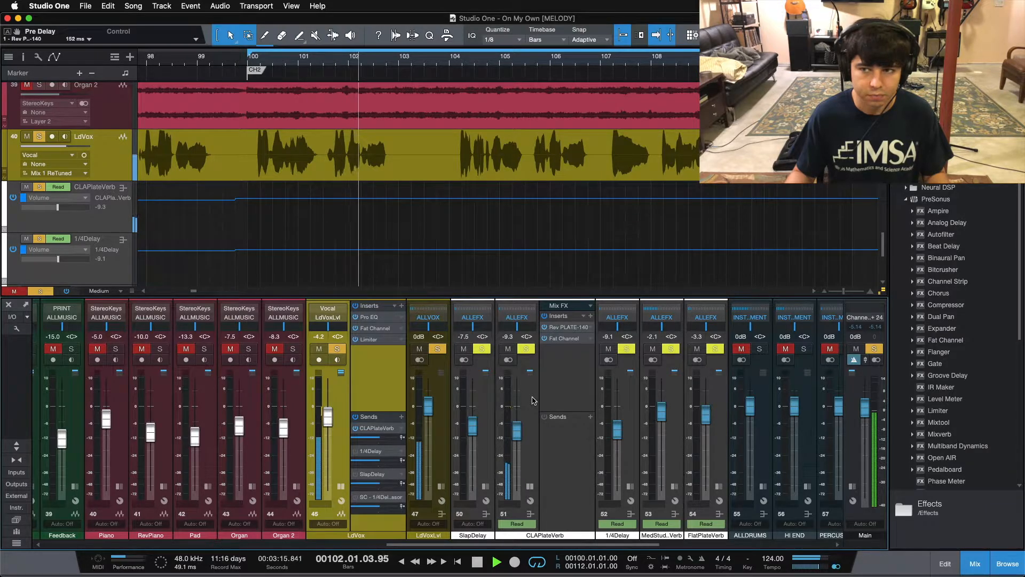
{"action": "key", "text": "space"}
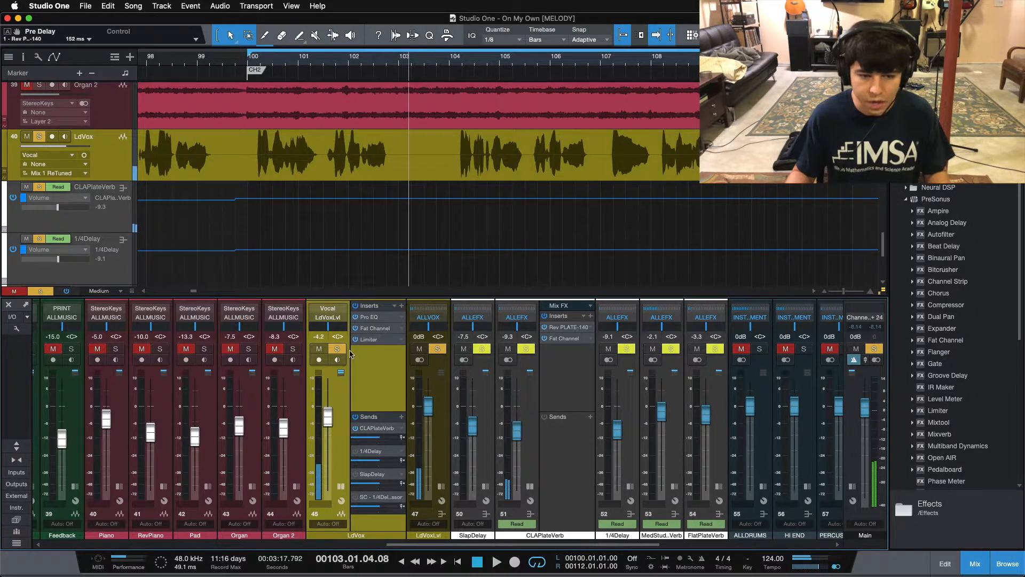
Unsolo LdVox, and try pulling the CLAPlateVerb fader all the way down before restoring it to -9.3 dB.
{"action": "left_click", "coordinate": [338, 349]}
{"action": "left_click_drag", "start_coordinate": [515, 429], "coordinate": [522, 522]}
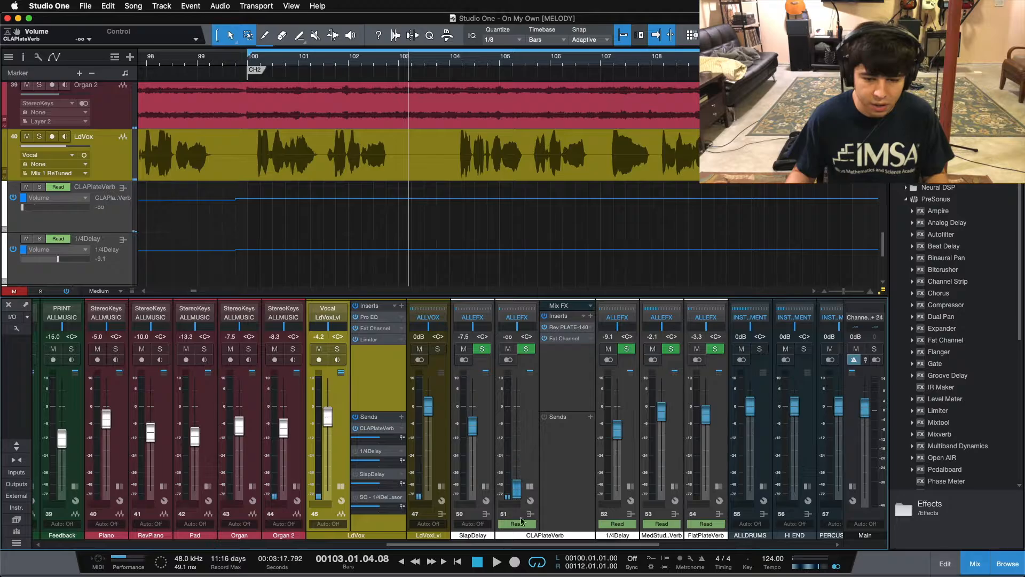
{"action": "left_click", "coordinate": [530, 439]}
{"action": "key", "text": "KP_1"}
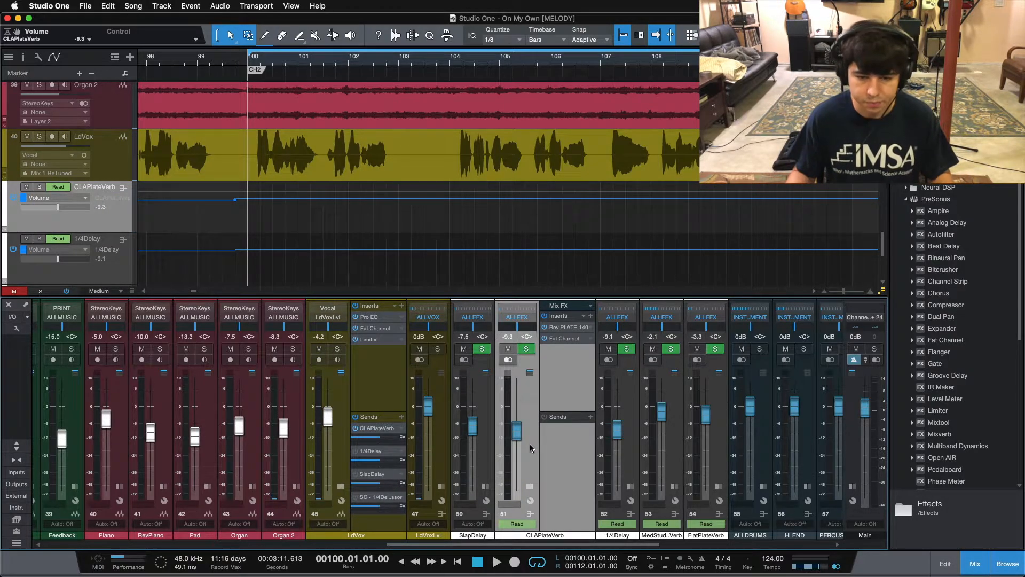
Play the full mix from bar 100 while fading CLAPlateVerb up from silence, and restore its level to -9.3 dB.
{"action": "left_click_drag", "start_coordinate": [517, 430], "coordinate": [510, 551]}
{"action": "key", "text": "space"}
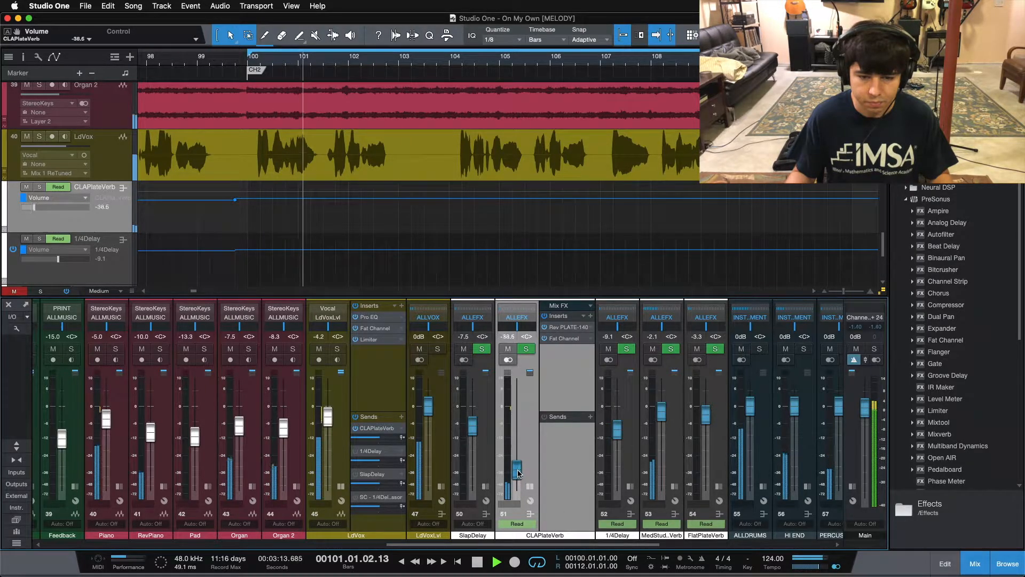
{"action": "left_click_drag", "start_coordinate": [517, 488], "coordinate": [524, 435]}
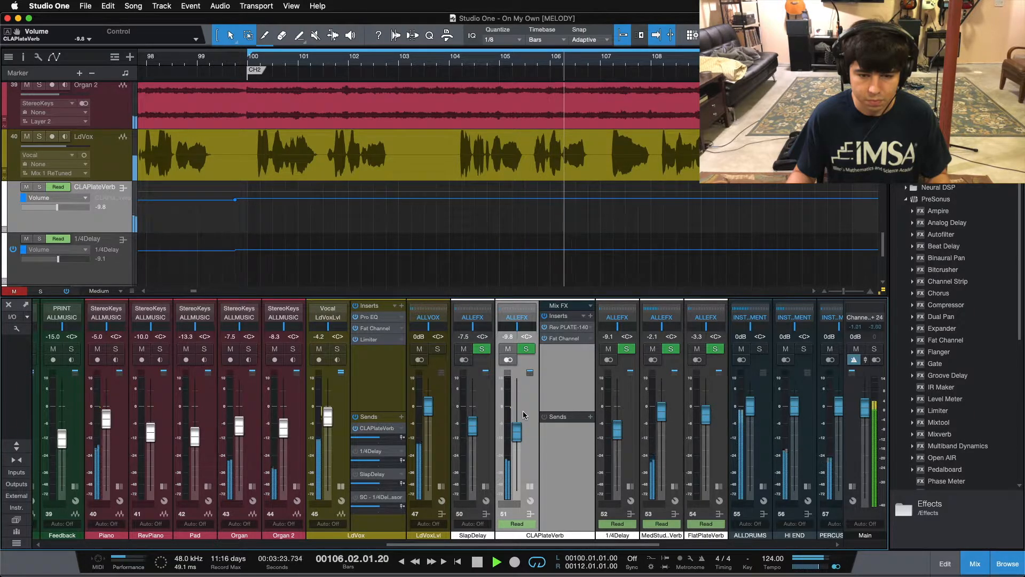
{"action": "key", "text": "space"}
{"action": "key", "text": "KP_1"}
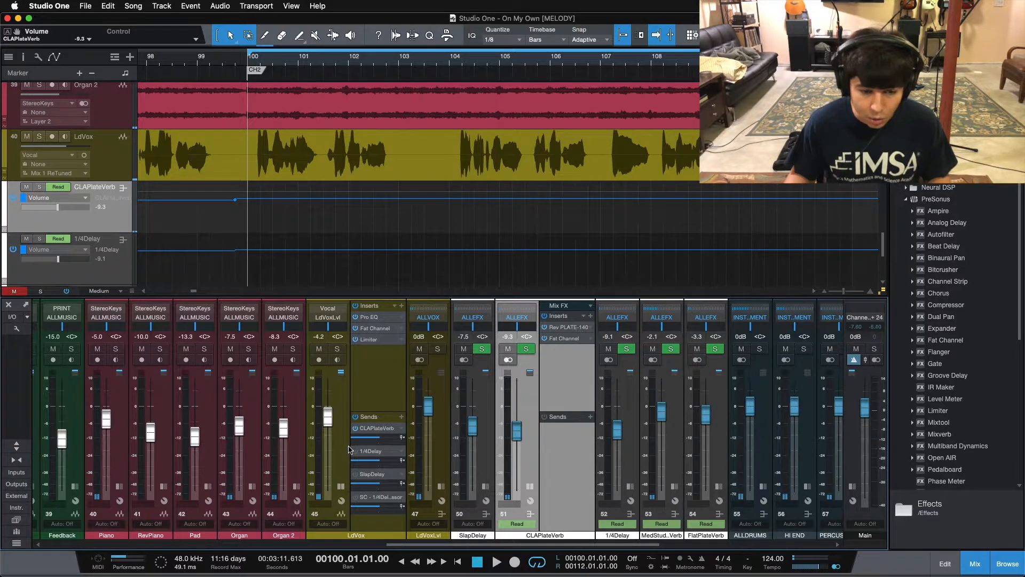
Unmute LdVox's send to SlapDelay and play the mix from bar 100, toggling all its sends off and on to compare.
{"action": "left_click", "coordinate": [356, 474]}
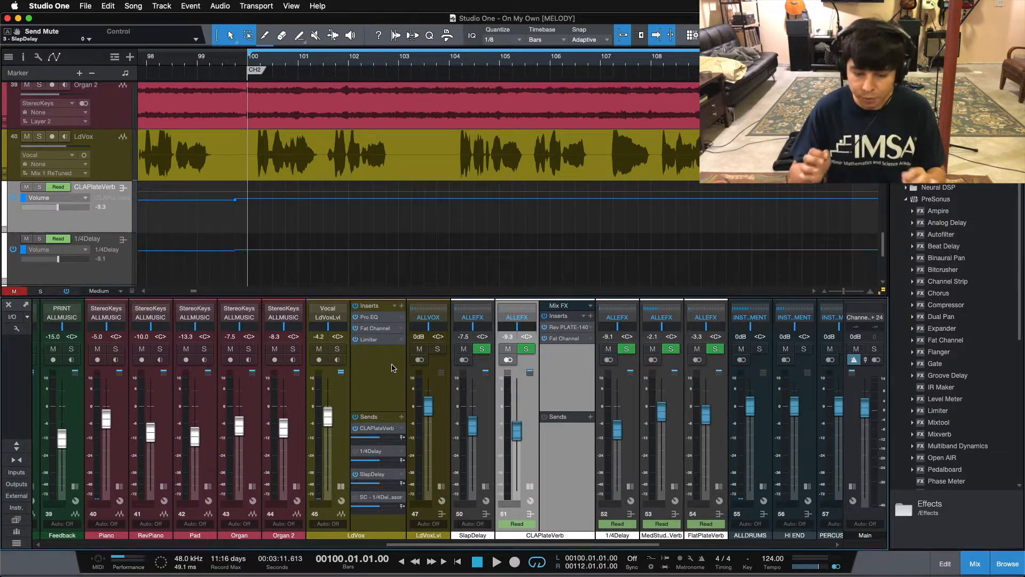
{"action": "key", "text": "space"}
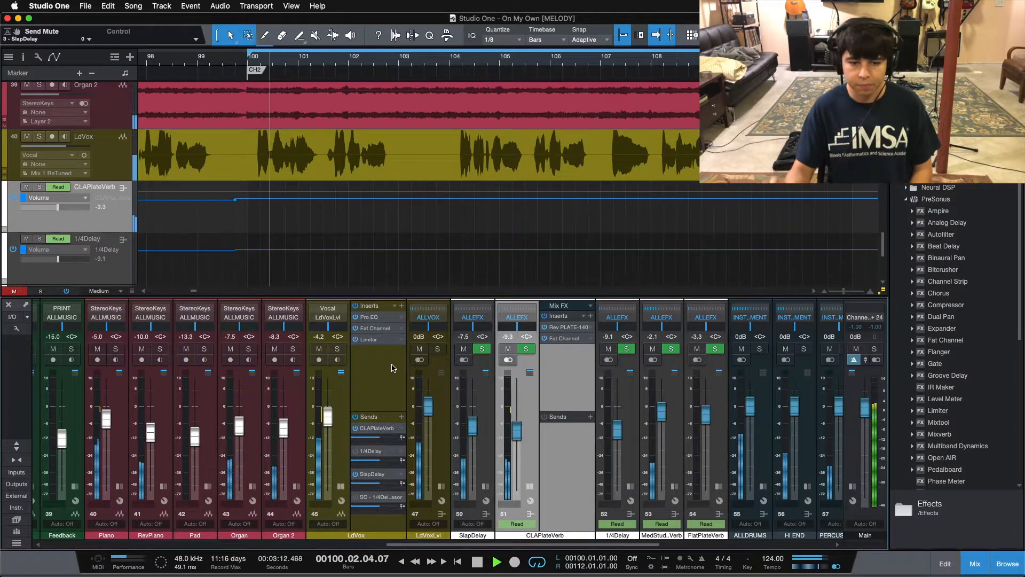
{"action": "left_click", "coordinate": [357, 417]}
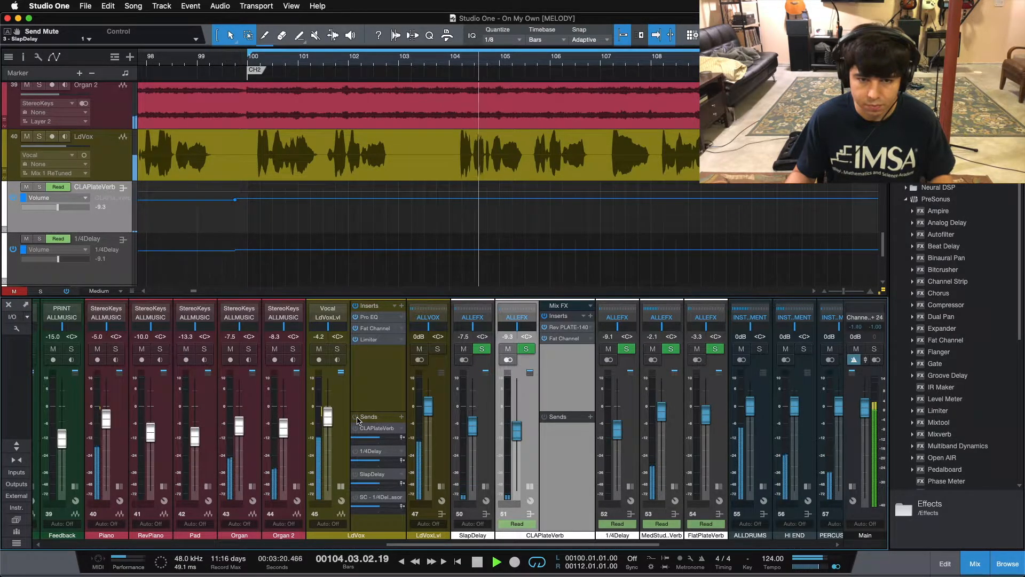
{"action": "left_click", "coordinate": [356, 417]}
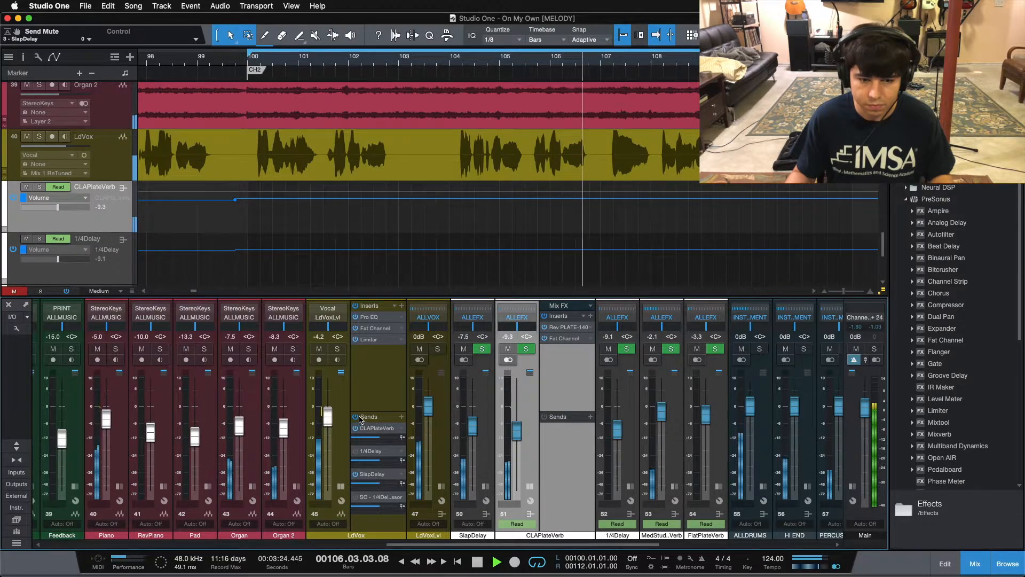
{"action": "key", "text": "space"}
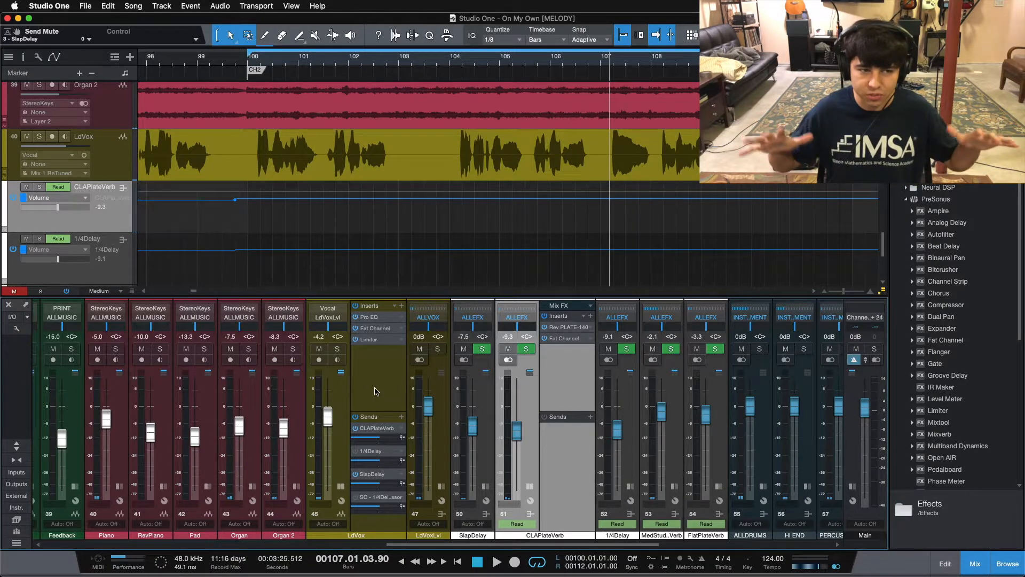
Leave only the 1/4Delay send active on LdVox, and expand and solo the 1/4Delay channel.
{"action": "left_click", "coordinate": [382, 409]}
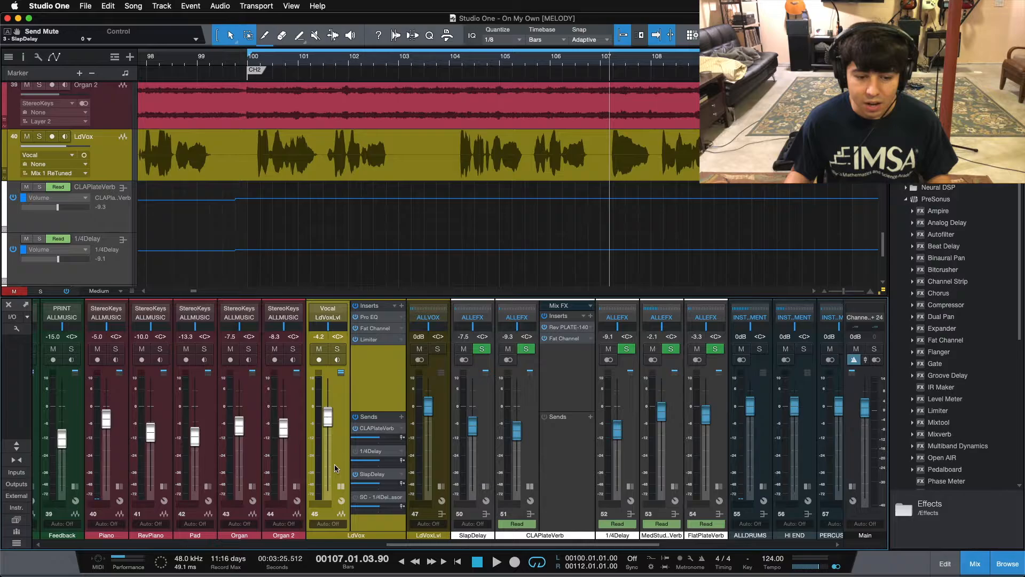
{"action": "left_click", "coordinate": [357, 452]}
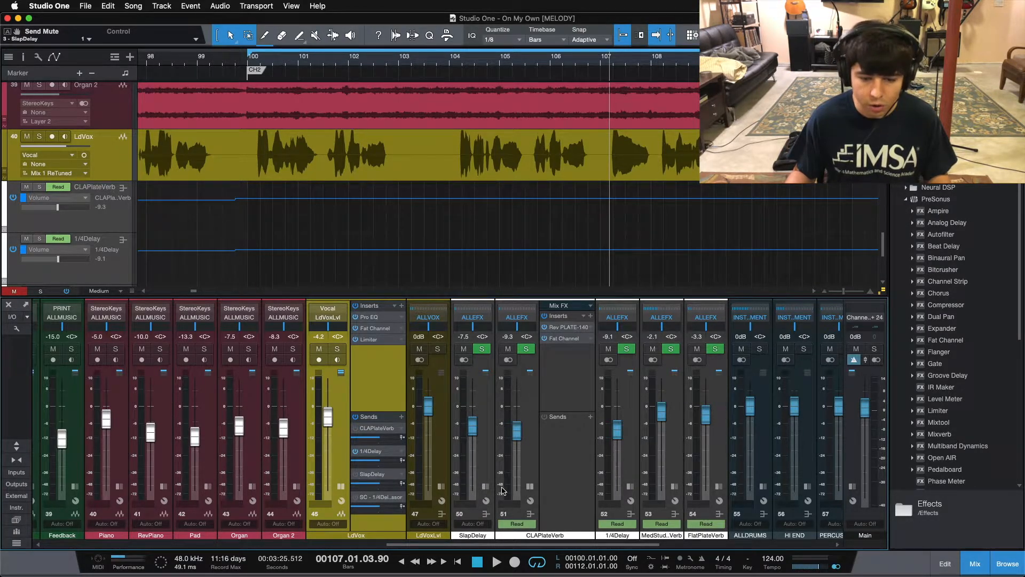
{"action": "left_click", "coordinate": [530, 486]}
{"action": "left_click", "coordinate": [574, 486]}
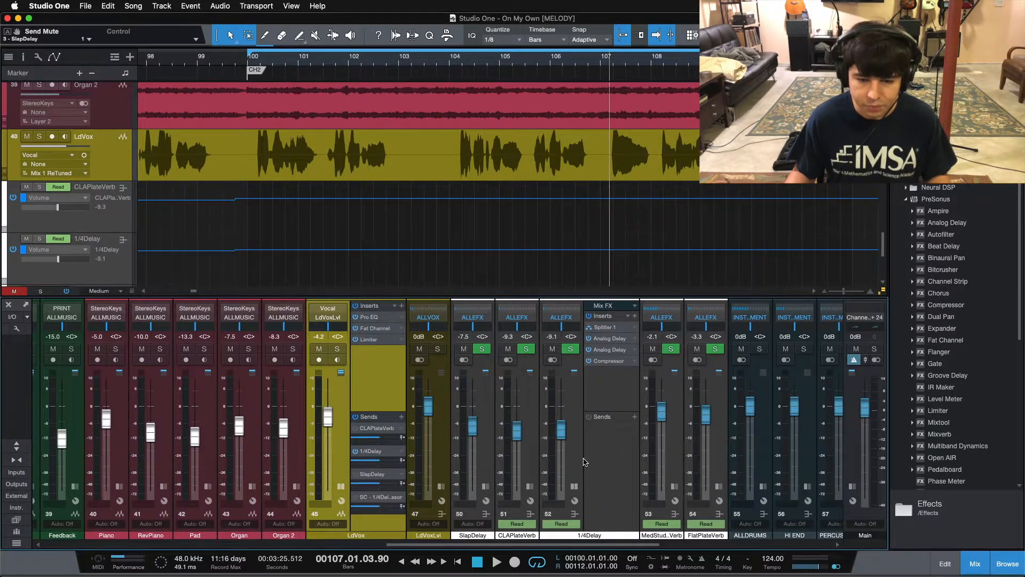
{"action": "left_click", "coordinate": [571, 348]}
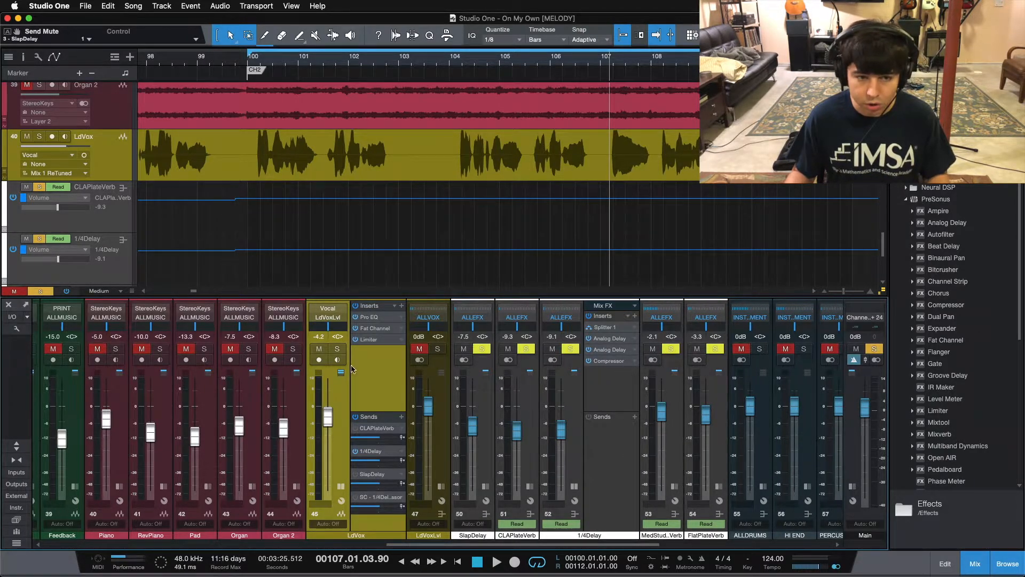
Play from bar 100 to hear the quarter-note delay on LdVox, briefly viewing the first Analog Delay on the 1/4Delay channel.
{"action": "key", "text": "space"}
{"action": "left_click", "coordinate": [597, 352]}
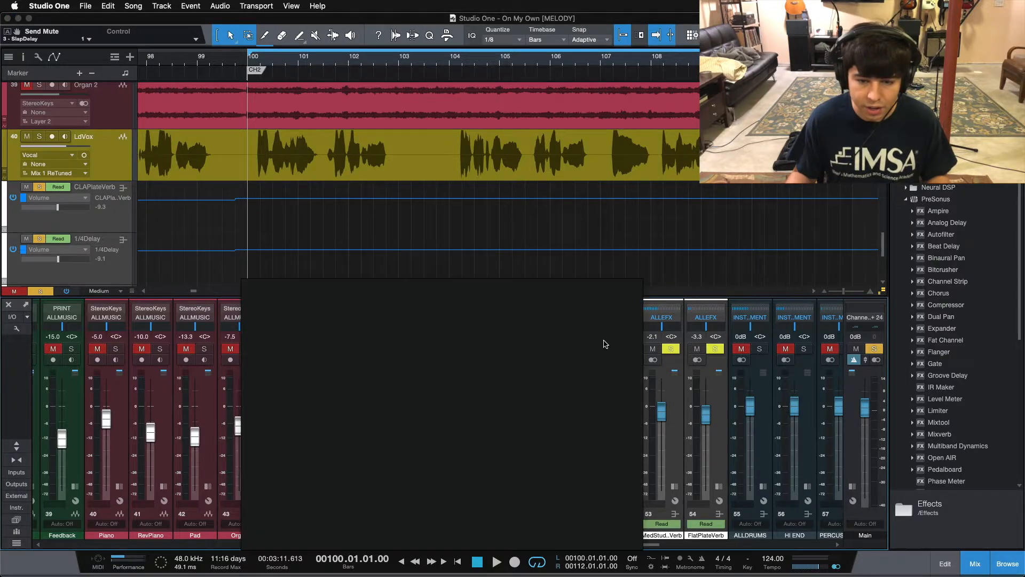
{"action": "key", "text": "space"}
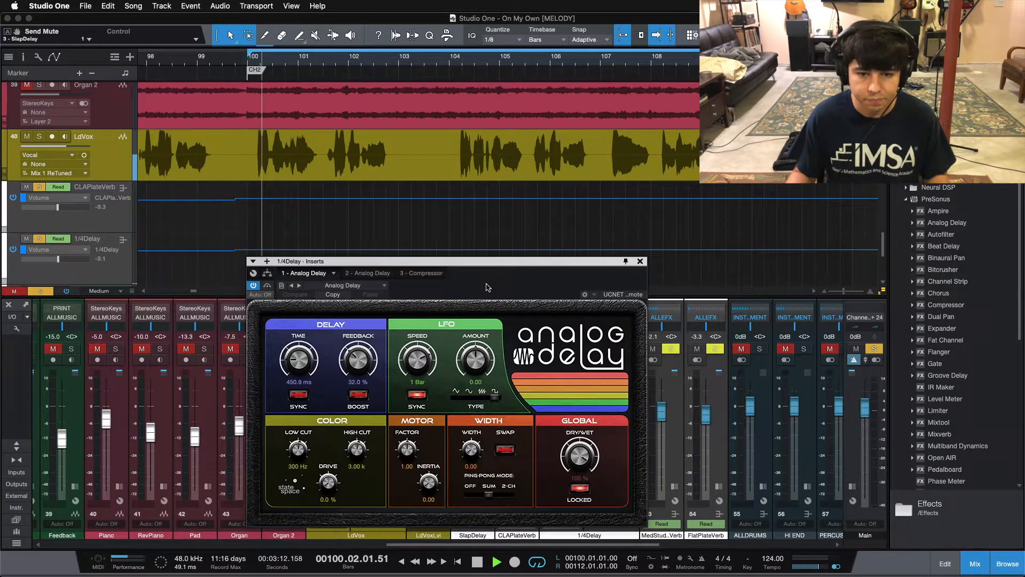
{"action": "left_click", "coordinate": [640, 261]}
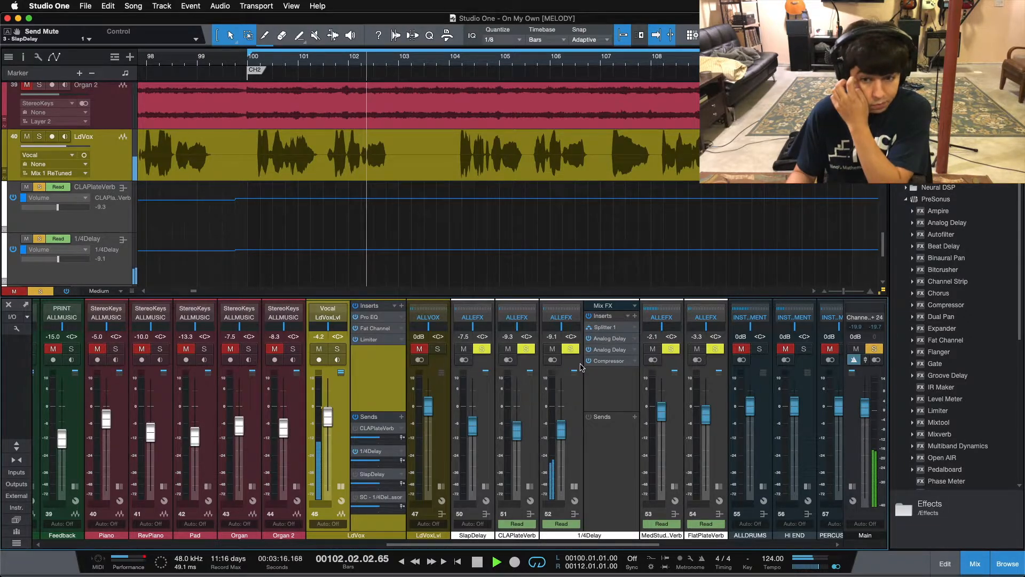
{"action": "key", "text": "space"}
Examine the 1/4Delay channel's Splitter routing and the settings of both its Analog Delays.
{"action": "left_click", "coordinate": [615, 339]}
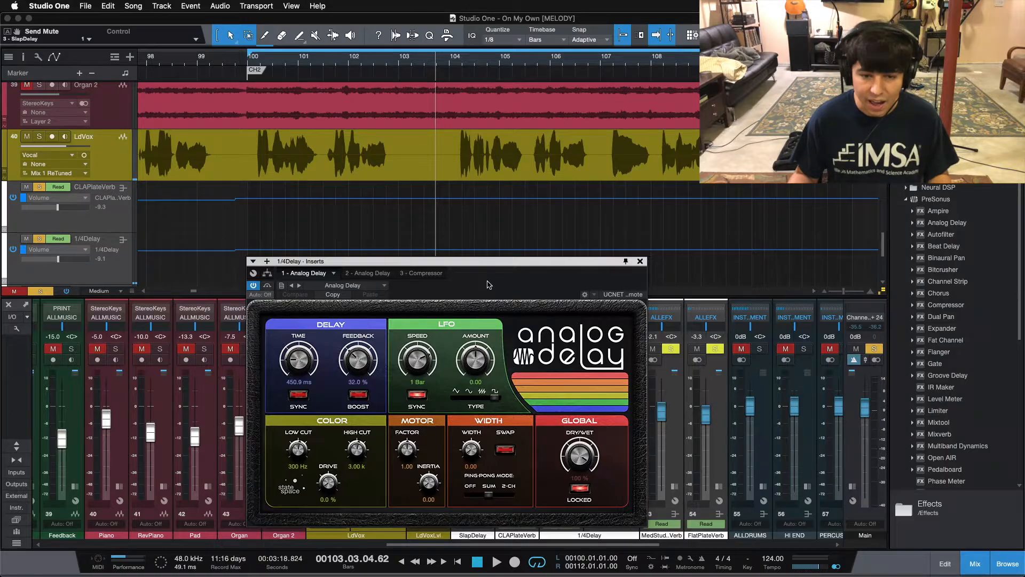
{"action": "left_click_drag", "start_coordinate": [488, 285], "coordinate": [522, 274]}
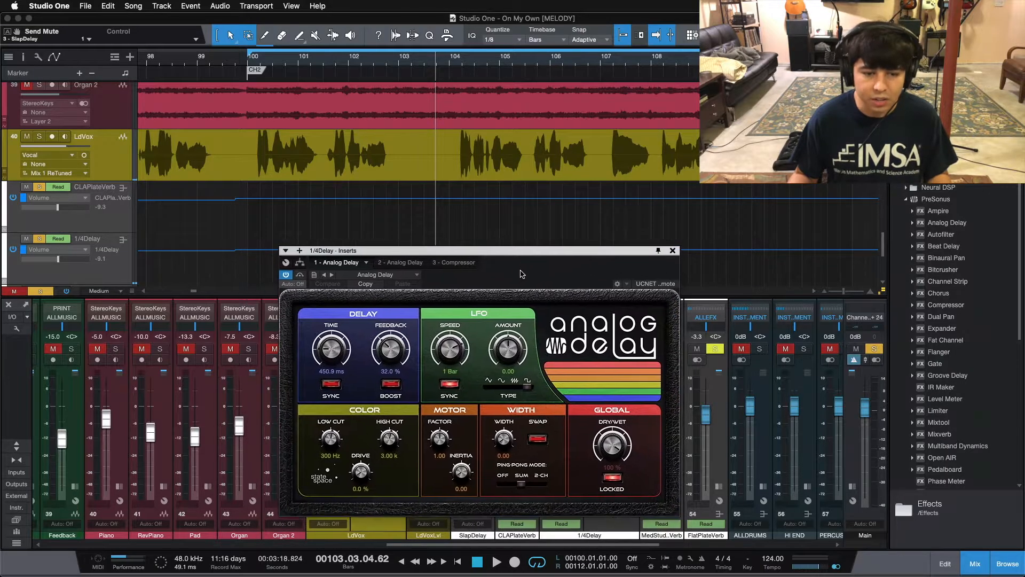
{"action": "left_click", "coordinate": [300, 262]}
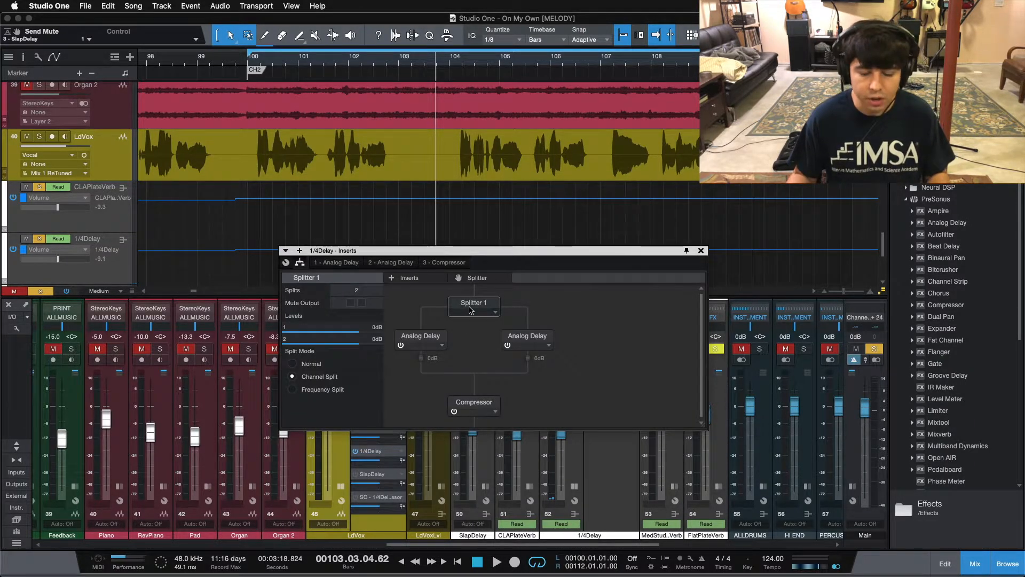
{"action": "left_click", "coordinate": [433, 338]}
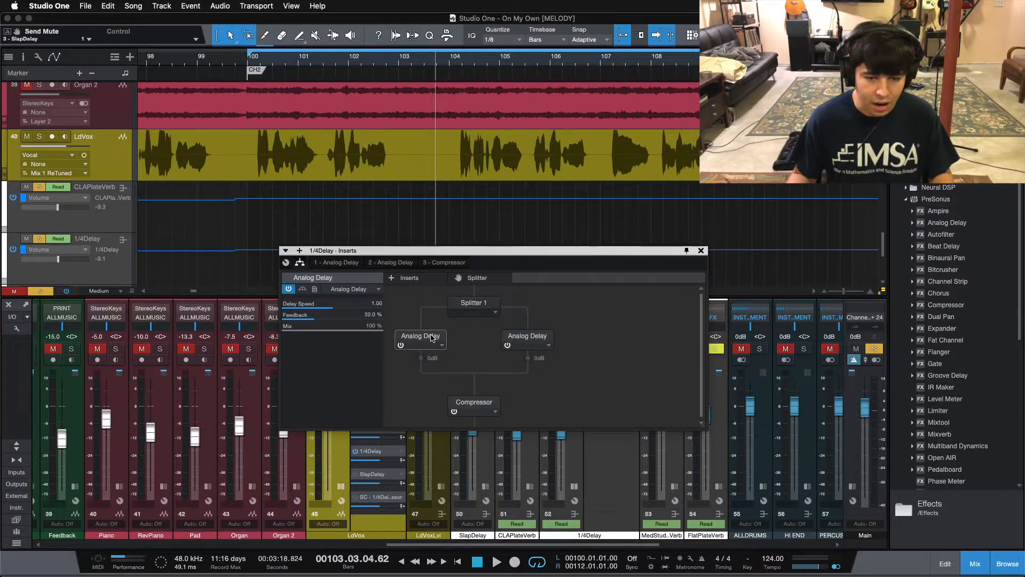
{"action": "double_click", "coordinate": [433, 337]}
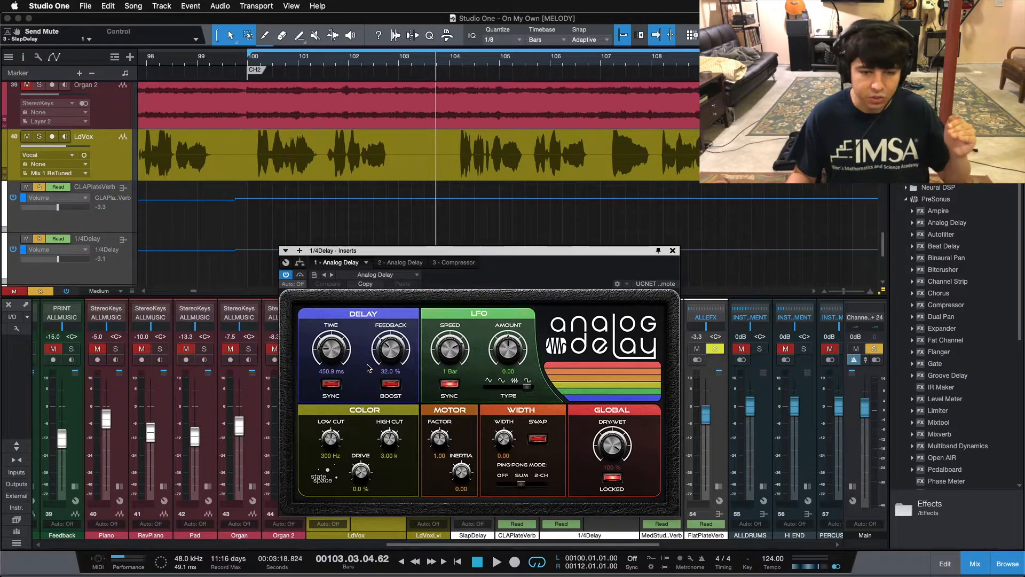
{"action": "left_click", "coordinate": [395, 264]}
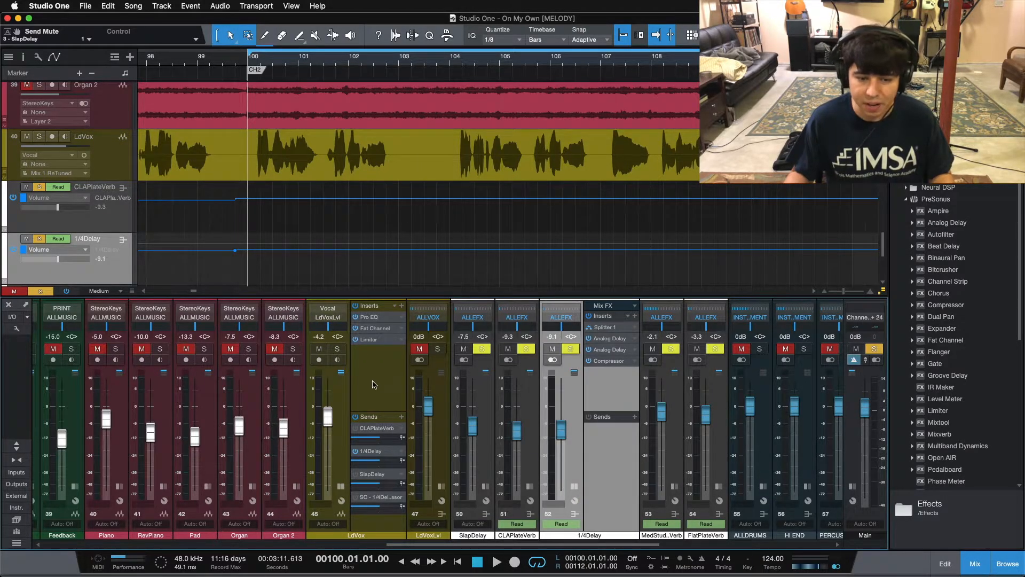
Solo LdVox and play from bar 100 to hear the lead vocal together with its quarter-note delay.
{"action": "left_click", "coordinate": [373, 385]}
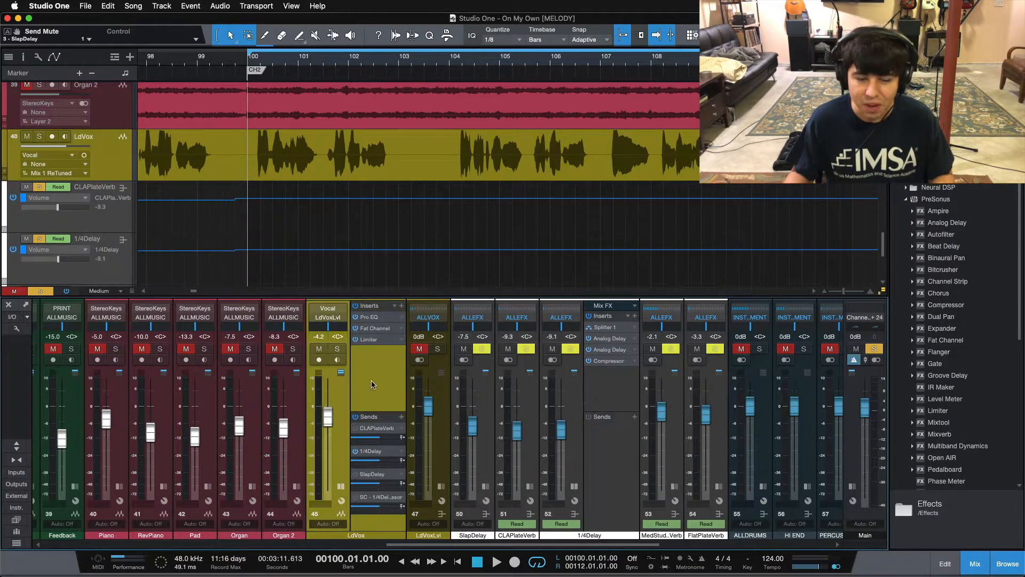
{"action": "left_click", "coordinate": [341, 350]}
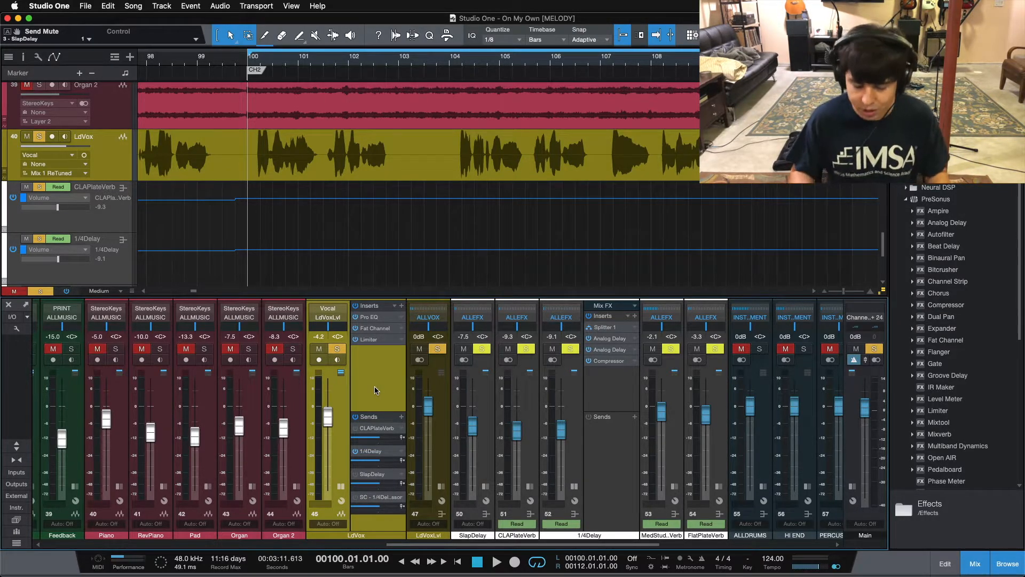
{"action": "key", "text": "space"}
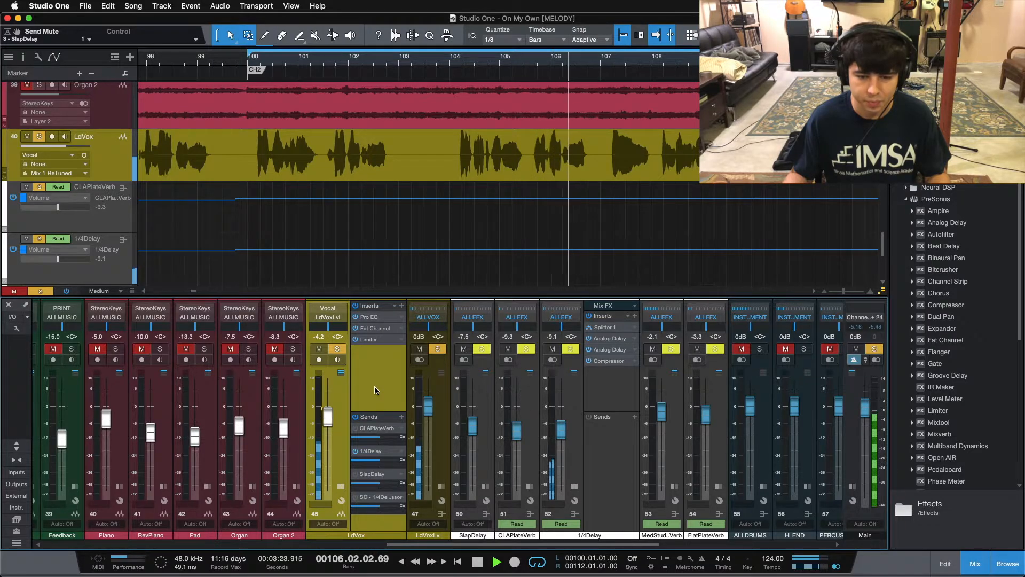
{"action": "key", "text": "space"}
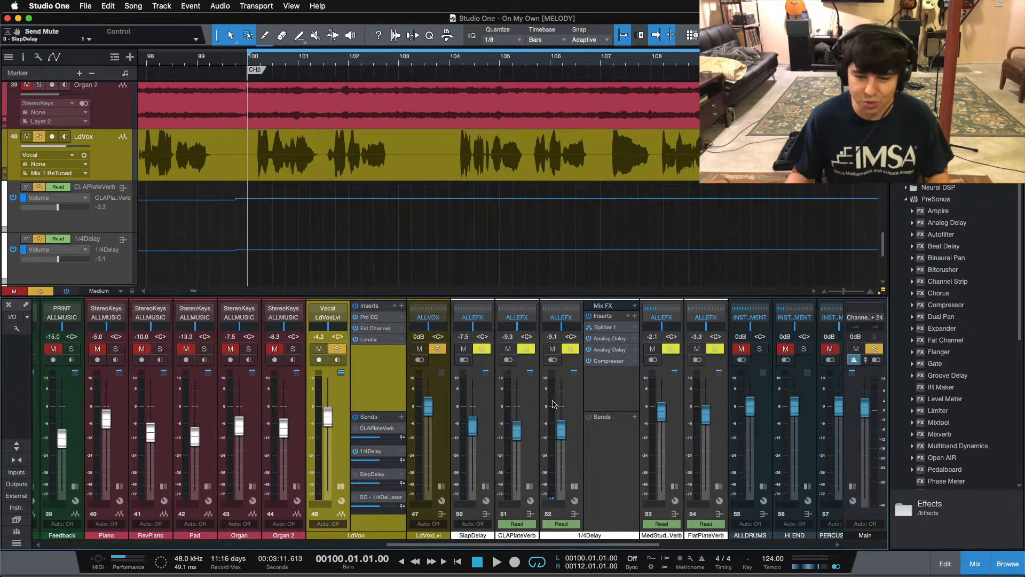
Clear the solo and play the full mix from bar 100 while raising 1/4Delay to +2.6 dB, restoring its level to -9.1 dB.
{"action": "left_click", "coordinate": [569, 411]}
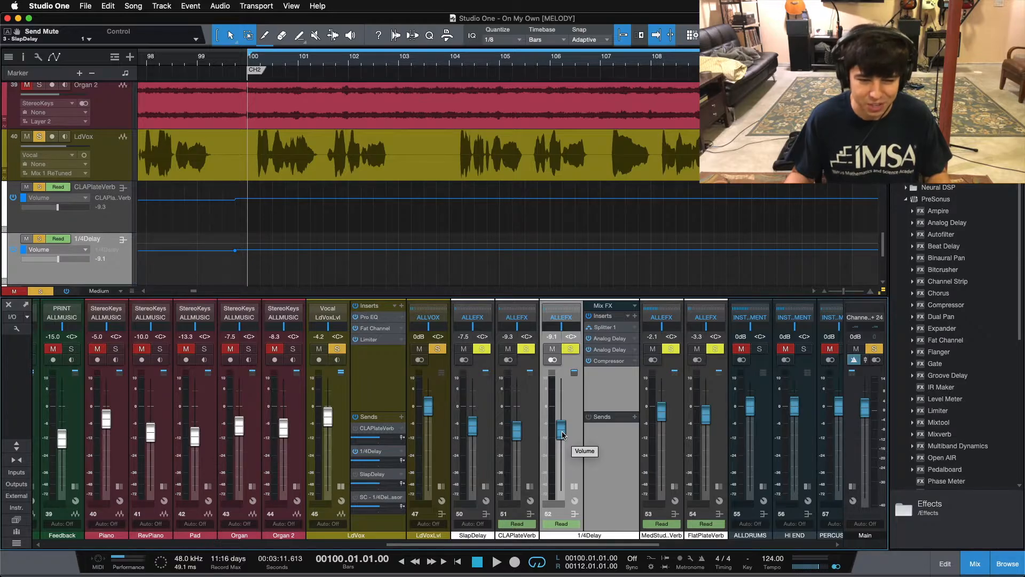
{"action": "key", "text": "shift+s"}
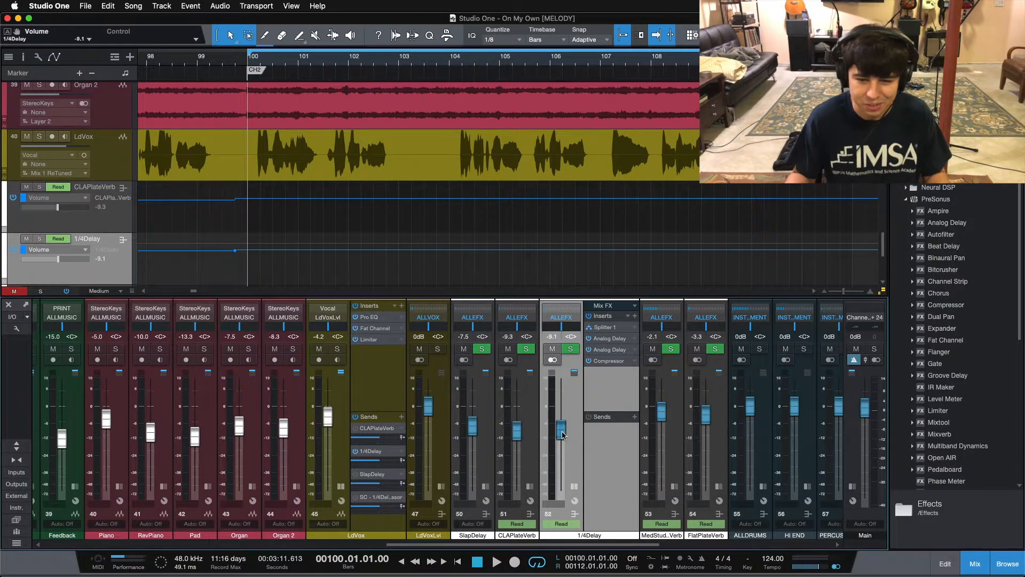
{"action": "scroll", "coordinate": [563, 426], "scroll_direction": "up", "scroll_amount": 3}
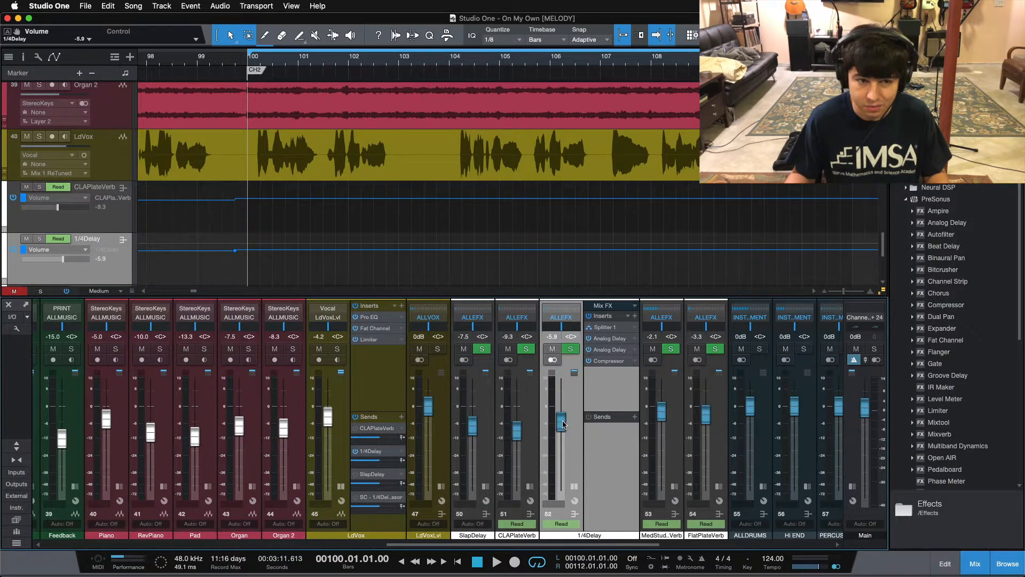
{"action": "key", "text": "space"}
{"action": "left_click_drag", "start_coordinate": [563, 424], "coordinate": [561, 394]}
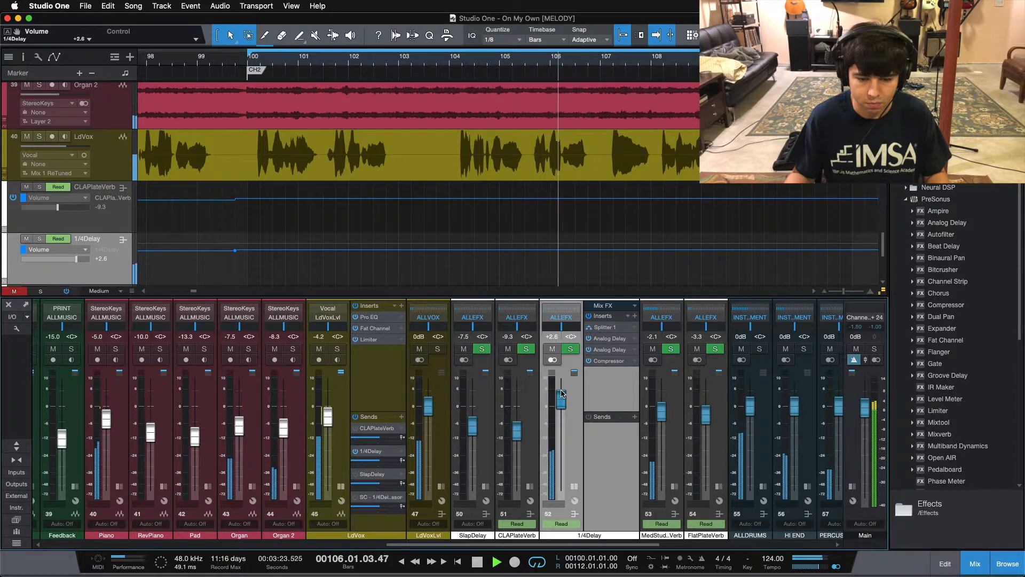
{"action": "left_click_drag", "start_coordinate": [561, 394], "coordinate": [561, 430]}
{"action": "key", "text": "space"}
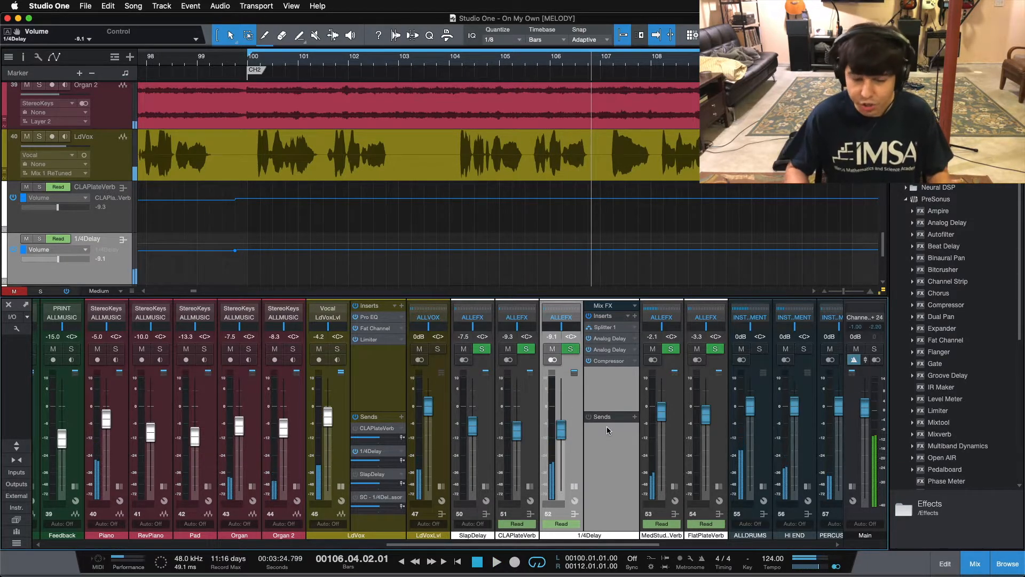
Review the sidechain Compressor on the 1/4Delay channel alongside LdVox's sidechain send, and close it.
{"action": "left_click", "coordinate": [601, 363]}
{"action": "left_click_drag", "start_coordinate": [575, 328], "coordinate": [714, 289]}
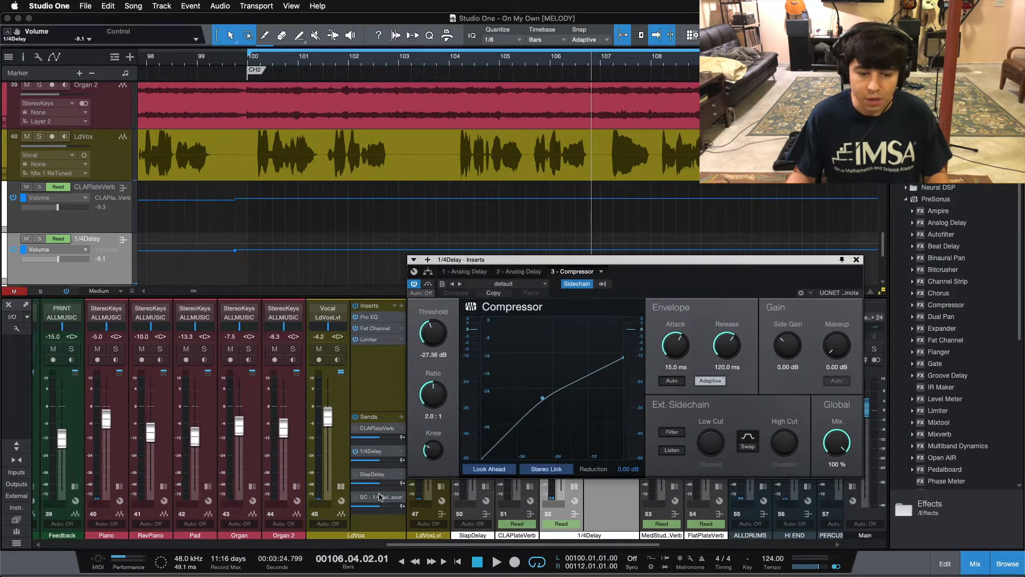
{"action": "left_click_drag", "start_coordinate": [646, 284], "coordinate": [309, 252]}
{"action": "left_click_drag", "start_coordinate": [297, 258], "coordinate": [344, 288]}
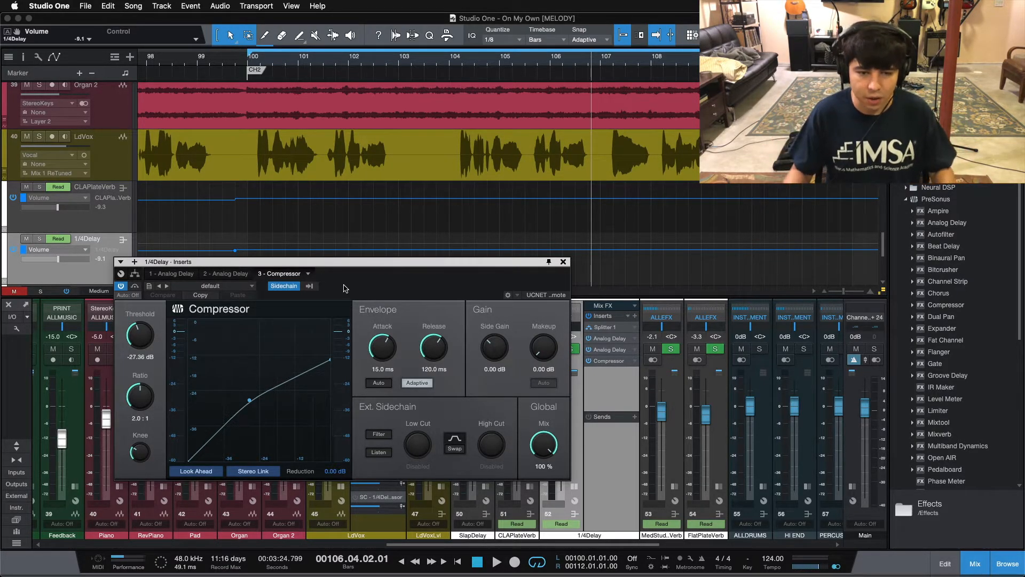
{"action": "left_click", "coordinate": [563, 262]}
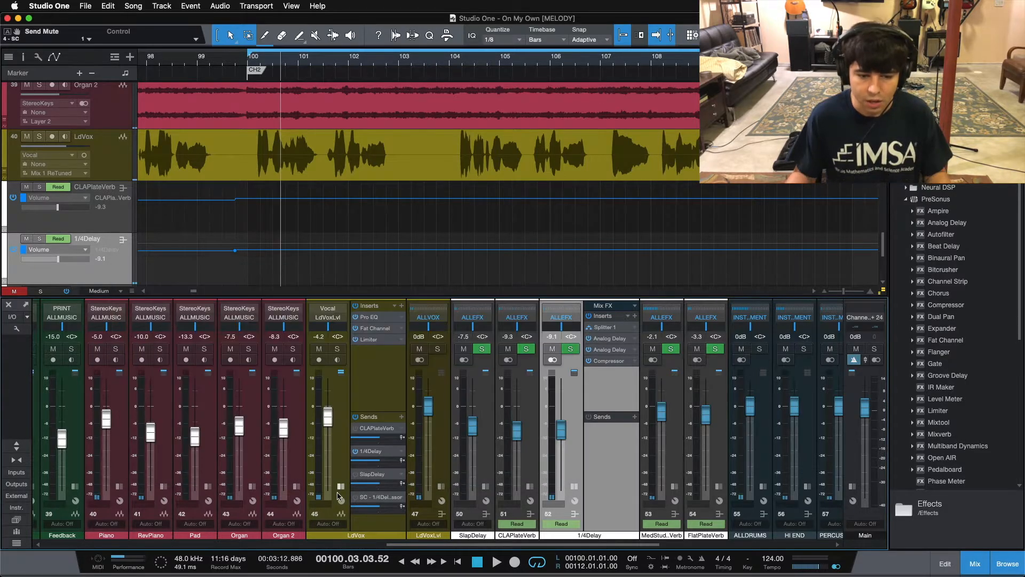
Unmute LdVox's sidechain send to the 1/4Delay Compressor, solo LdVox, and play to watch the gain reduction.
{"action": "left_click", "coordinate": [399, 391]}
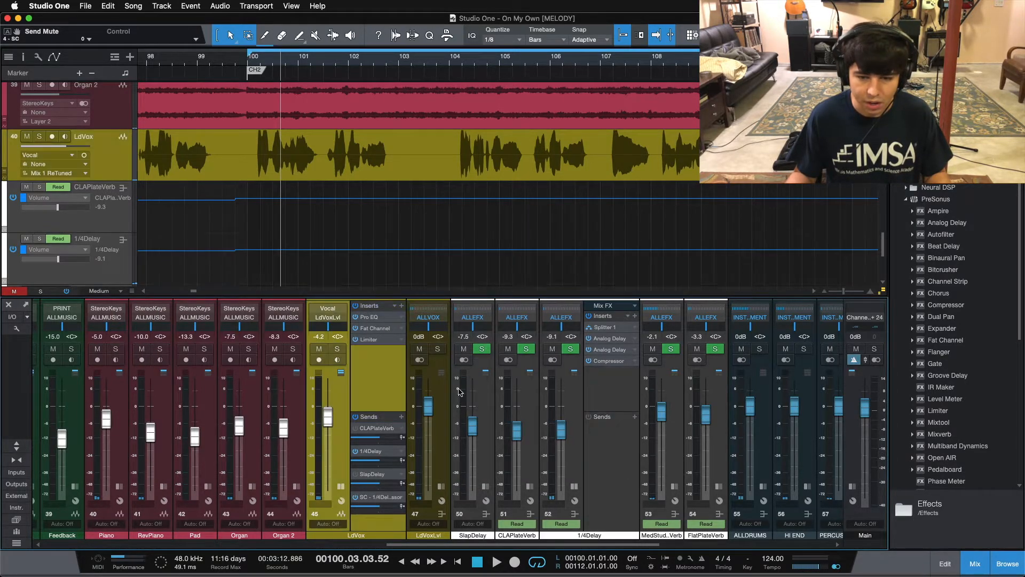
{"action": "left_click", "coordinate": [609, 361]}
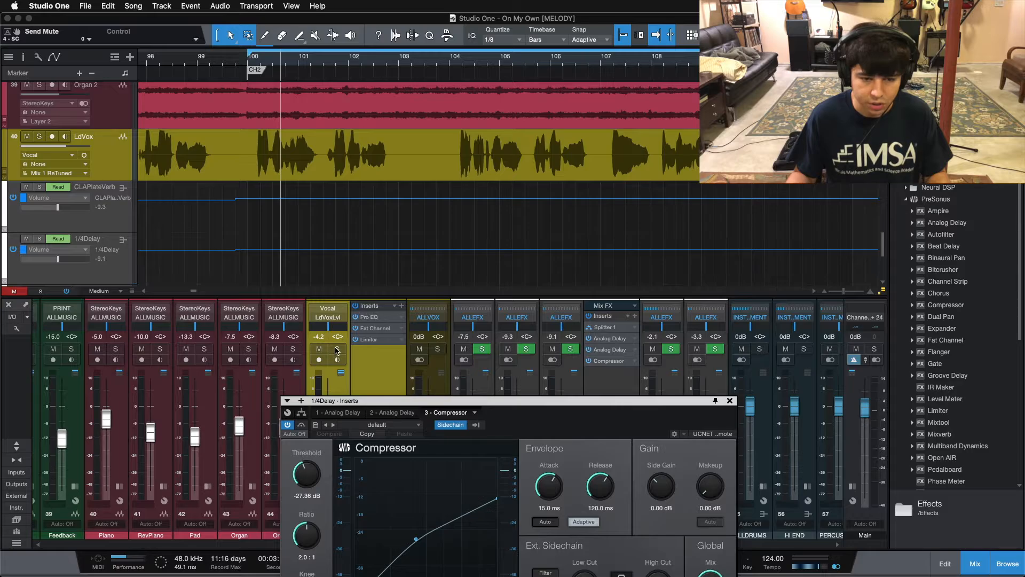
{"action": "left_click", "coordinate": [336, 351]}
{"action": "left_click_drag", "start_coordinate": [546, 424], "coordinate": [546, 260]}
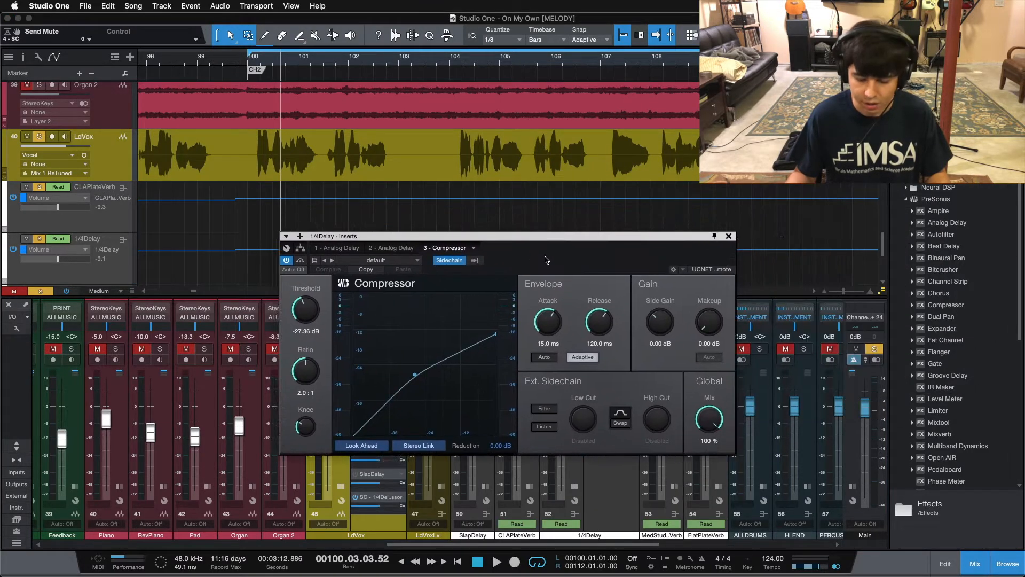
{"action": "key", "text": "space"}
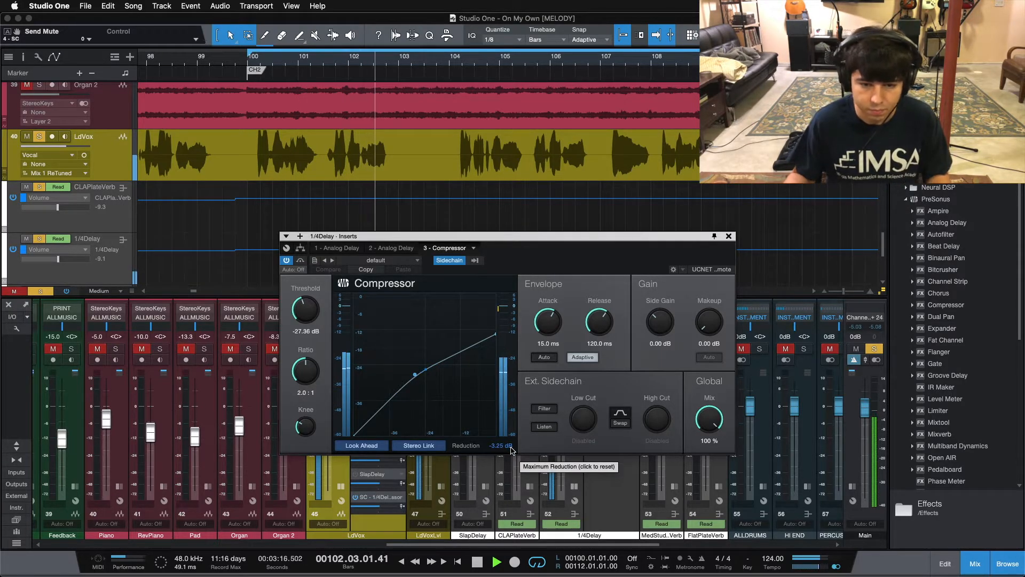
{"action": "key", "text": "space"}
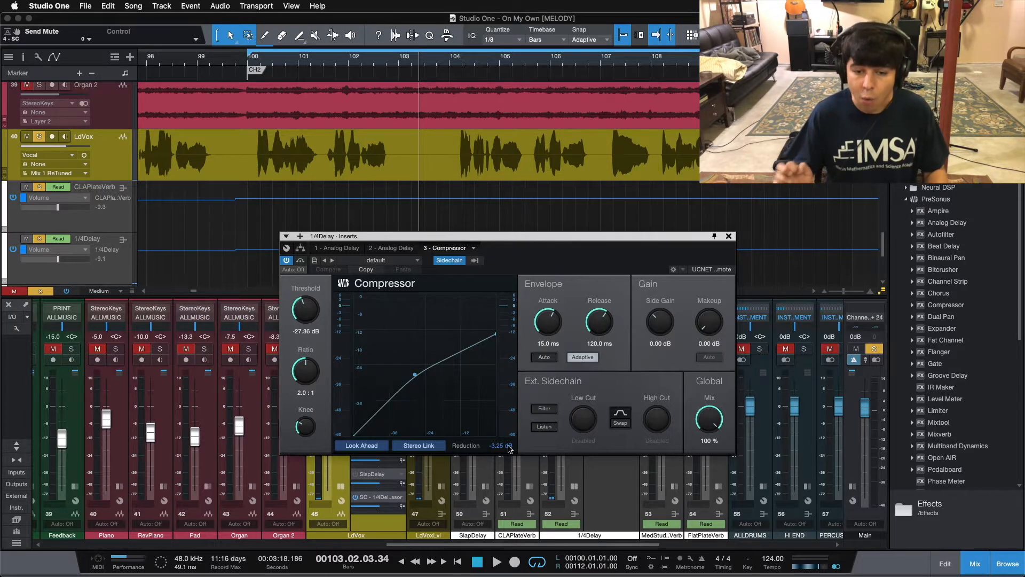
Try a threshold of -34.32 dB on the 1/4Delay Compressor, play from bar 100, and undo the change.
{"action": "left_click_drag", "start_coordinate": [299, 318], "coordinate": [301, 328]}
{"action": "key", "text": "Home"}
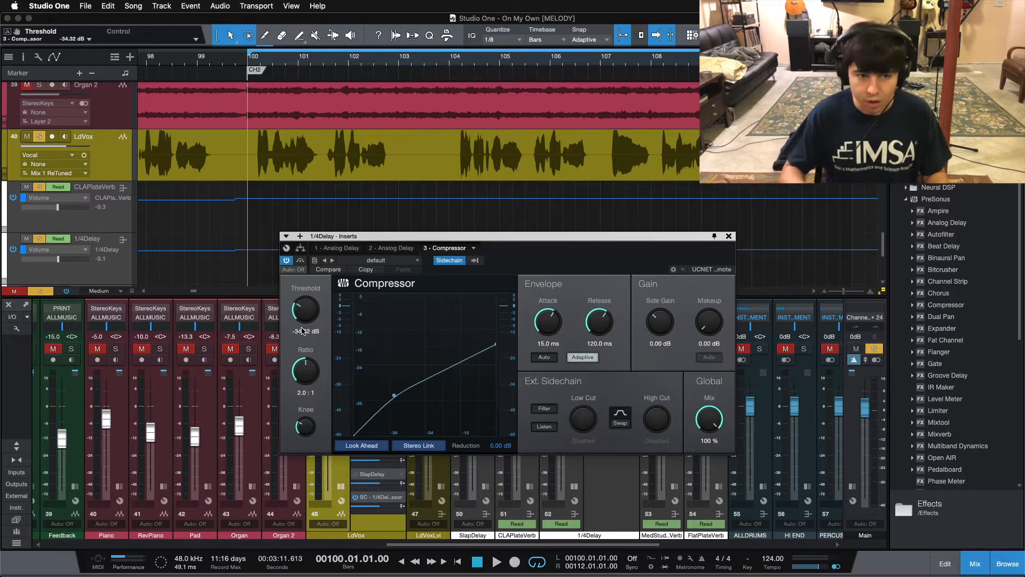
{"action": "left_click_drag", "start_coordinate": [594, 258], "coordinate": [596, 268]}
{"action": "key", "text": "space"}
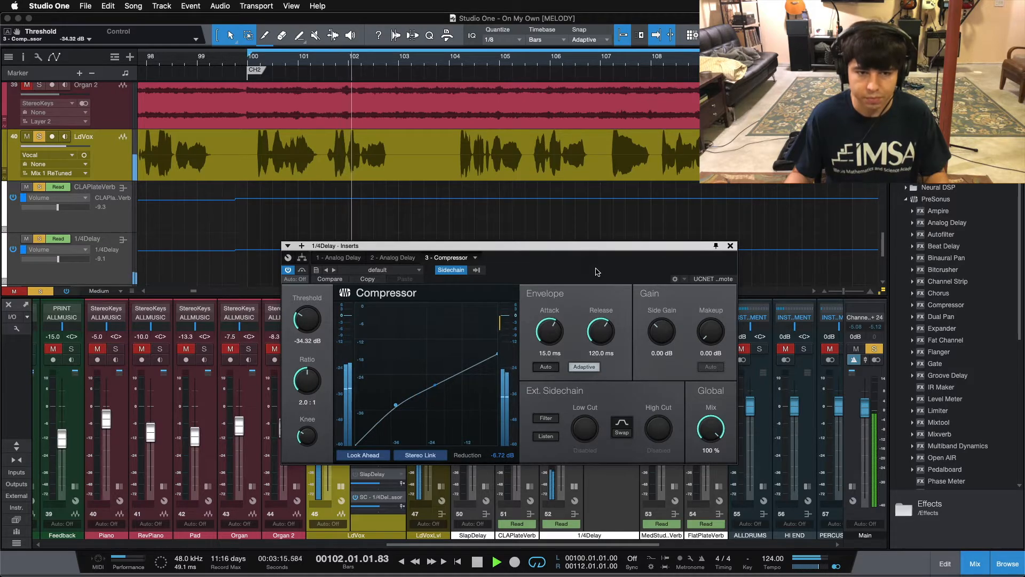
{"action": "key", "text": "space"}
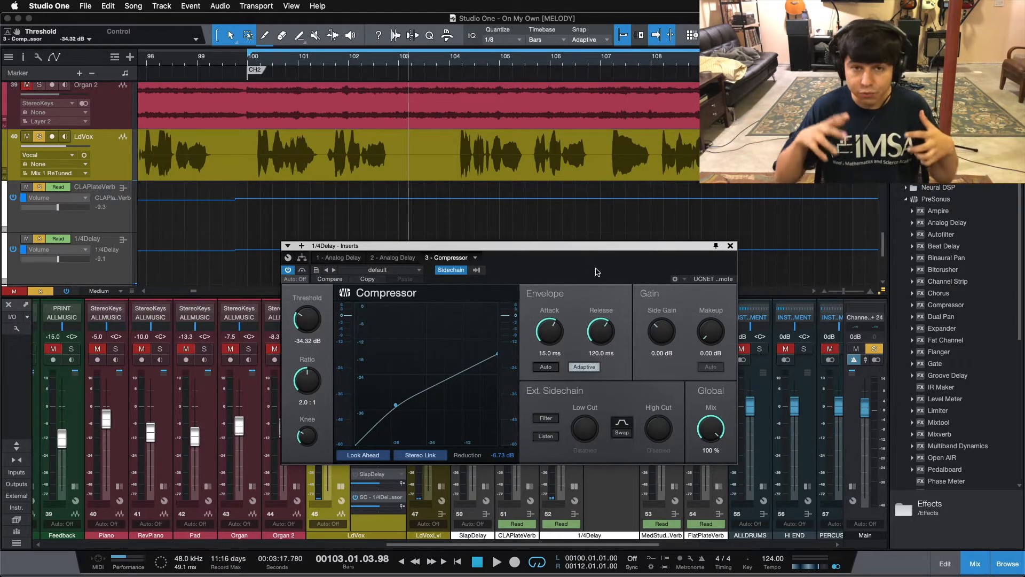
{"action": "key", "text": "super+z"}
Close the Compressor, collapse the 1/4Delay and LdVox channels, and take LdVox out of solo.
{"action": "left_click_drag", "start_coordinate": [584, 274], "coordinate": [549, 294]}
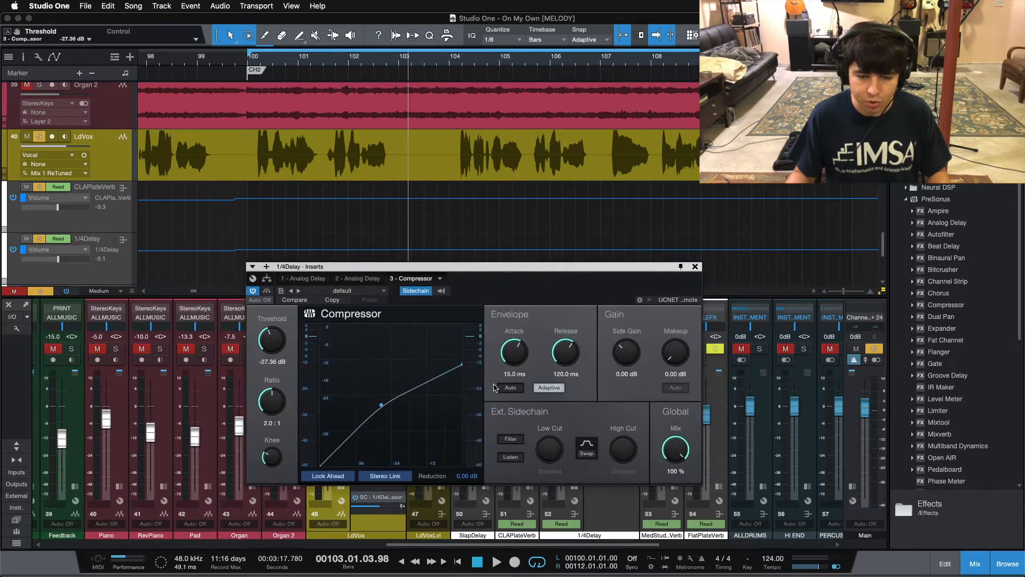
{"action": "left_click", "coordinate": [694, 267]}
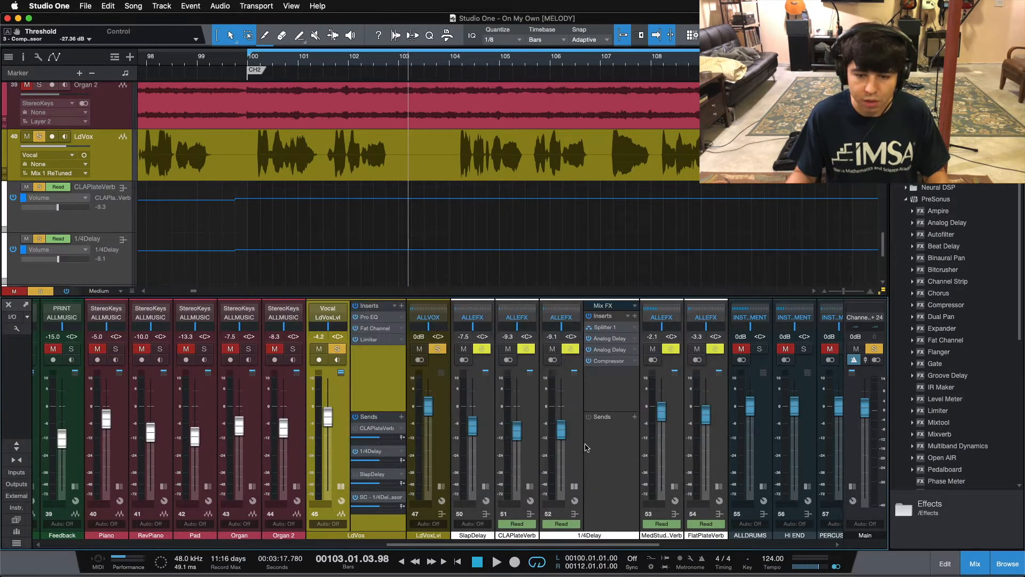
{"action": "left_click", "coordinate": [574, 486]}
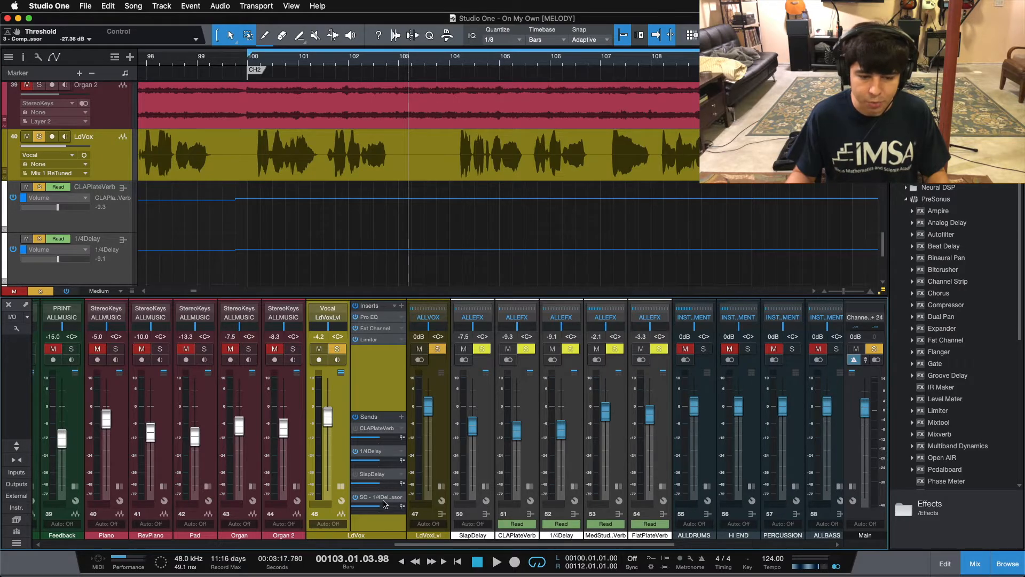
{"action": "left_click", "coordinate": [367, 393]}
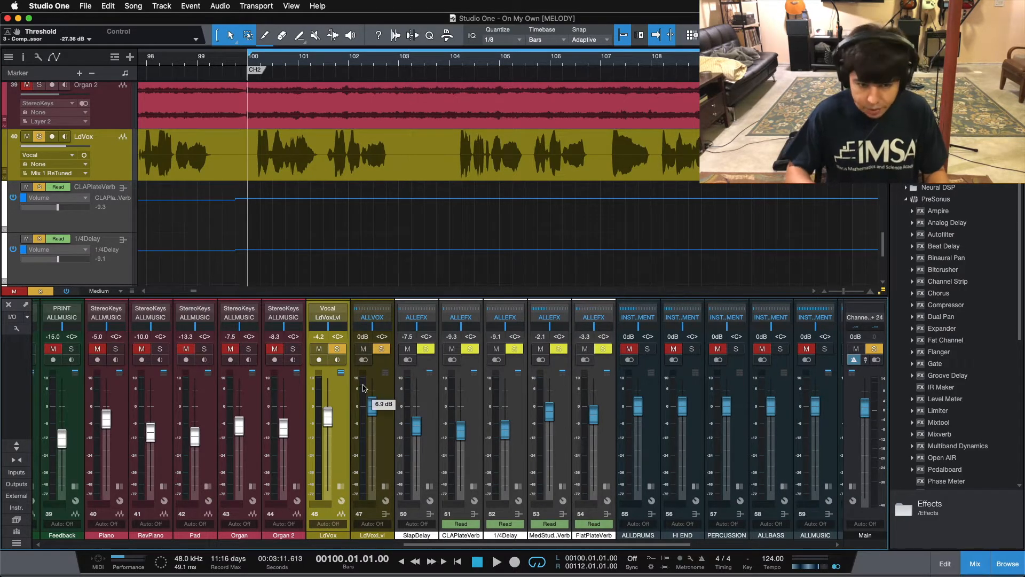
{"action": "key", "text": "s"}
Play the full mix from bar 100 while moving 1/4Delay between -12.5 and -0.8 dB, and return it to -9.1 dB.
{"action": "key", "text": "space"}
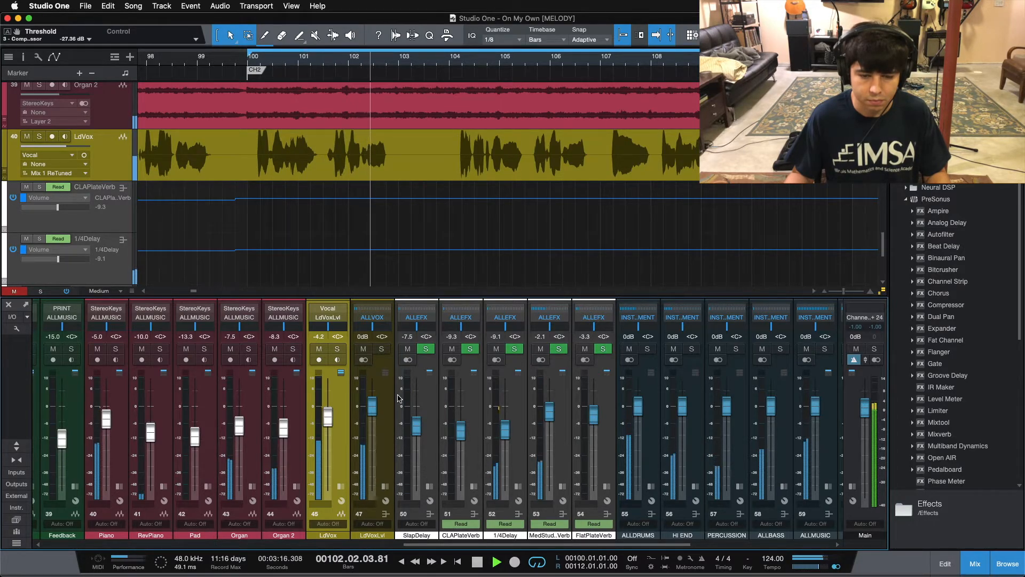
{"action": "left_click_drag", "start_coordinate": [505, 430], "coordinate": [505, 417]}
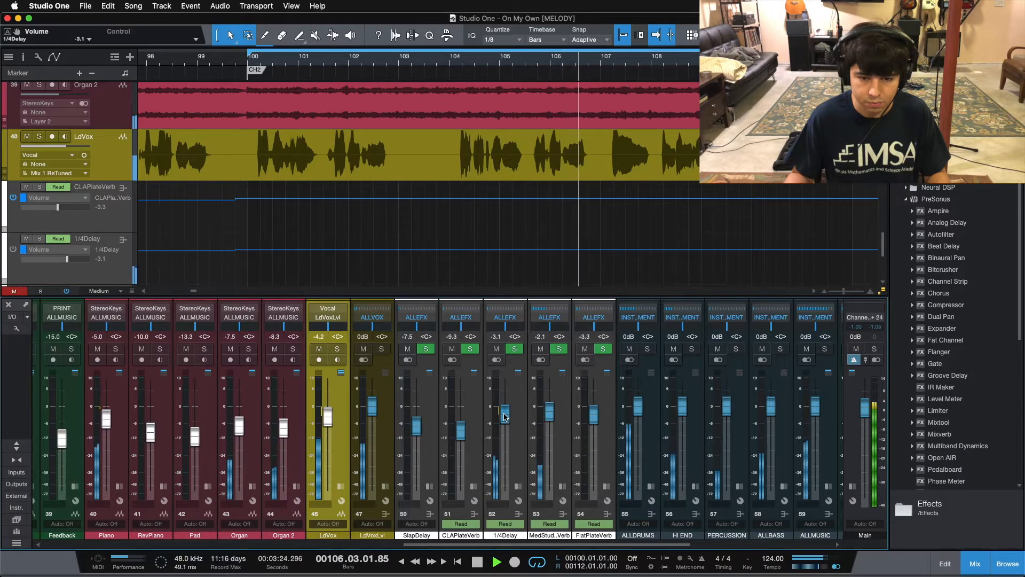
{"action": "key", "text": "space"}
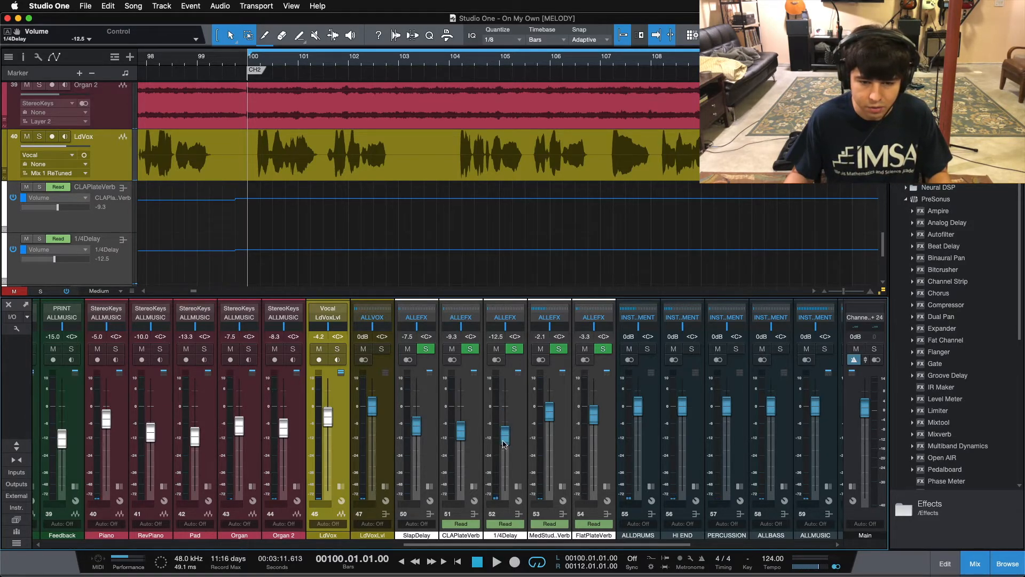
{"action": "key", "text": "space"}
{"action": "left_click_drag", "start_coordinate": [504, 444], "coordinate": [506, 407]}
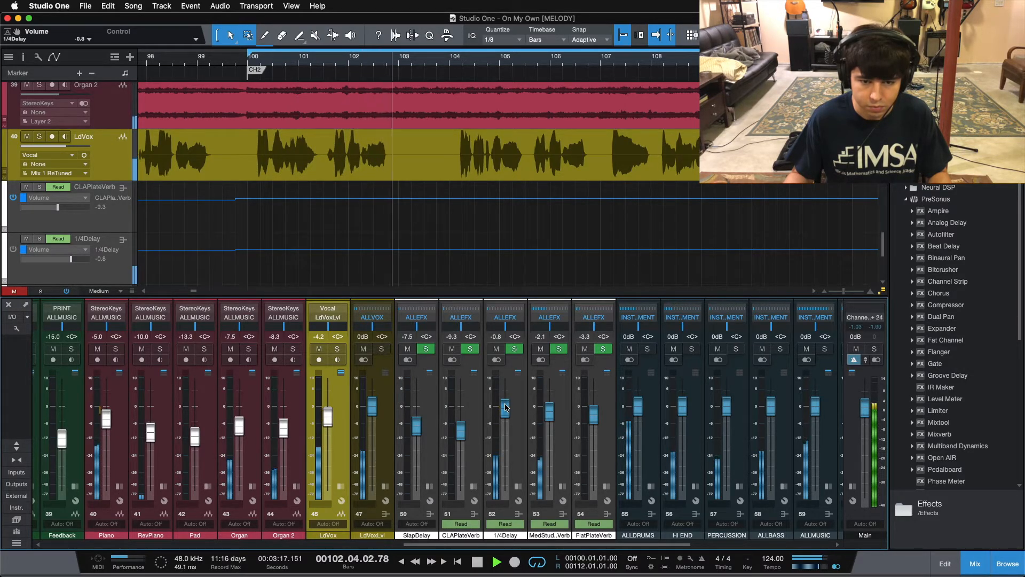
{"action": "left_click_drag", "start_coordinate": [506, 407], "coordinate": [526, 459]}
{"action": "key", "text": "space"}
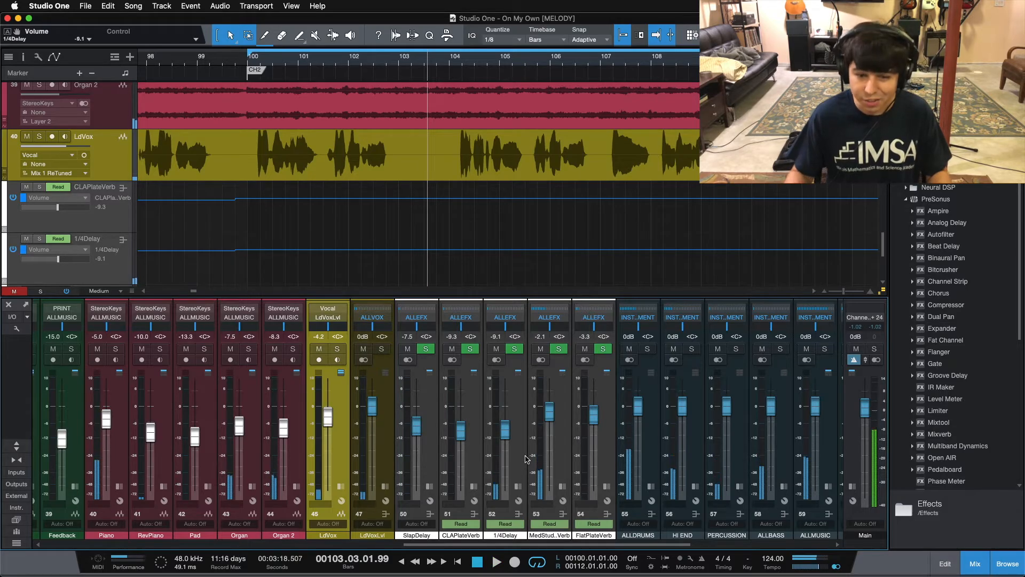
Expand the 1/4Delay and LdVox channels, reviewing the 1/4Delay Compressor's settings and closing its window.
{"action": "double_click", "coordinate": [517, 485]}
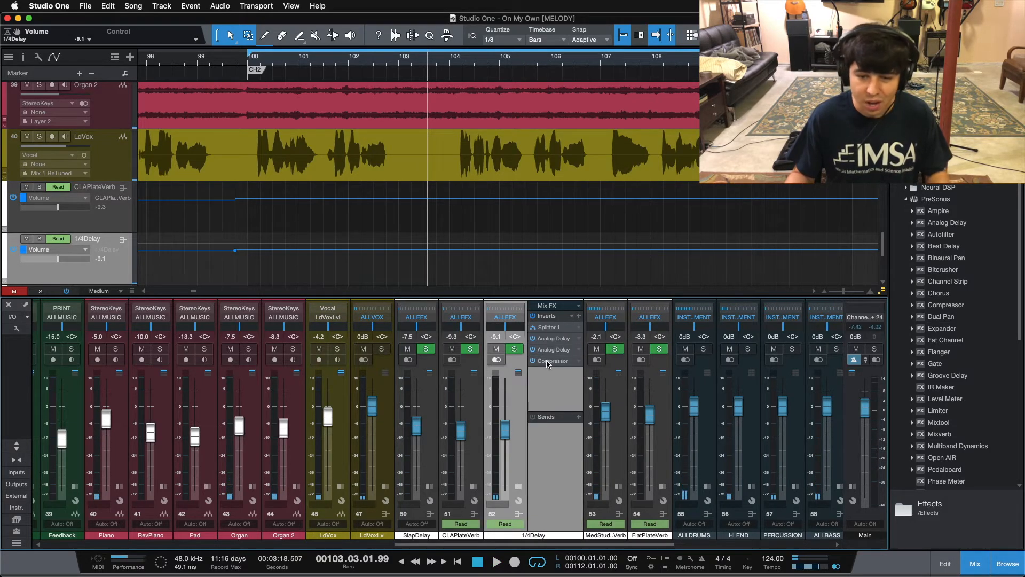
{"action": "left_click", "coordinate": [547, 362]}
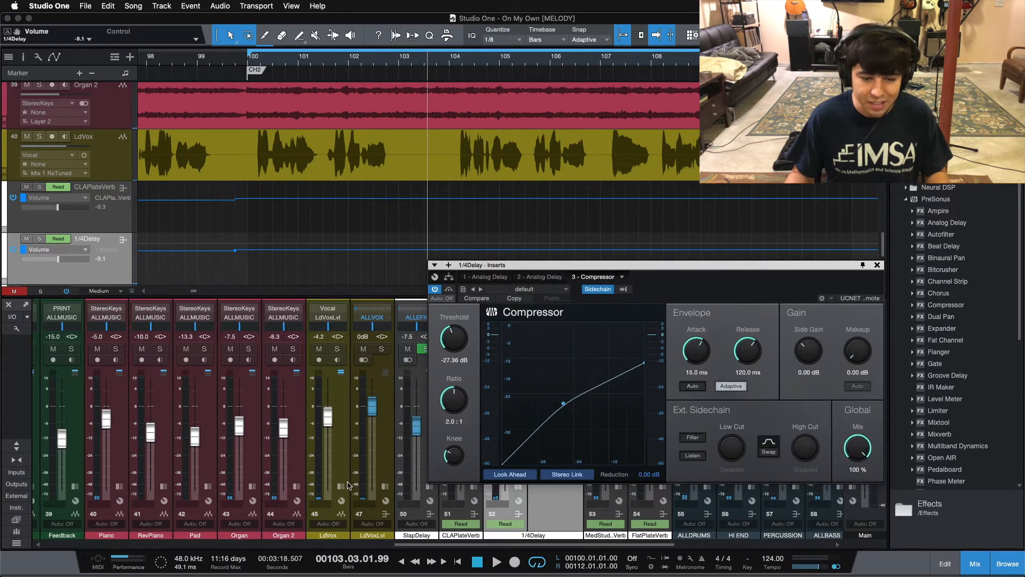
{"action": "double_click", "coordinate": [347, 485]}
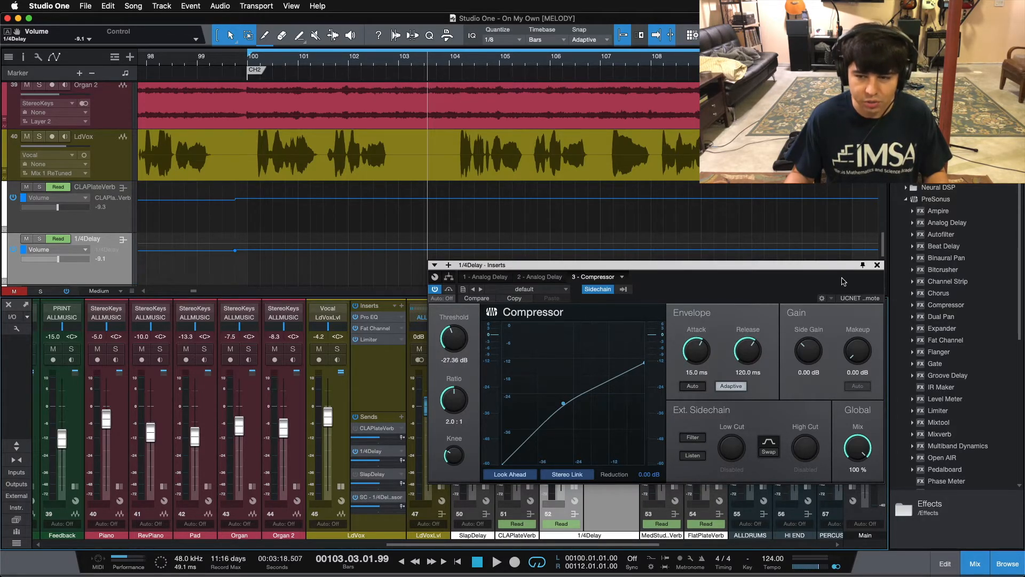
{"action": "left_click", "coordinate": [877, 265]}
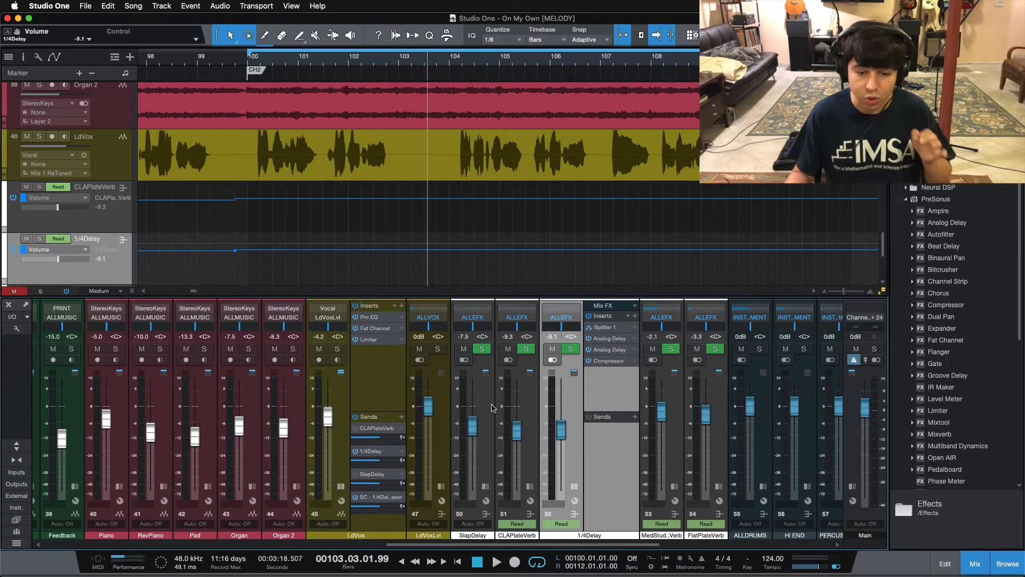
Expand the SlapDelay channel and unmute LdVox's sends to SlapDelay and CLAPlateVerb.
{"action": "left_click", "coordinate": [489, 454]}
{"action": "left_click", "coordinate": [486, 486]}
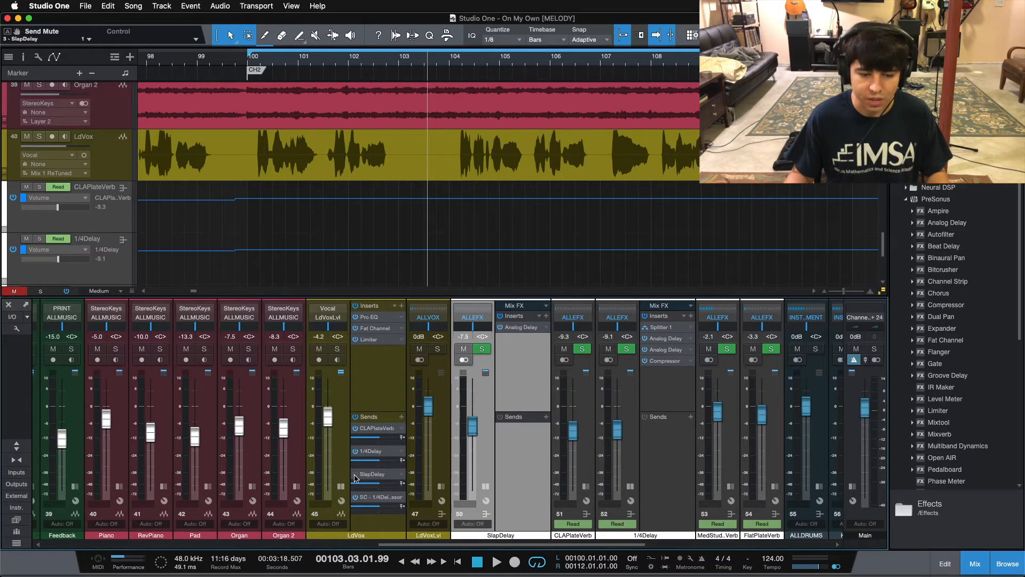
{"action": "left_click", "coordinate": [375, 432]}
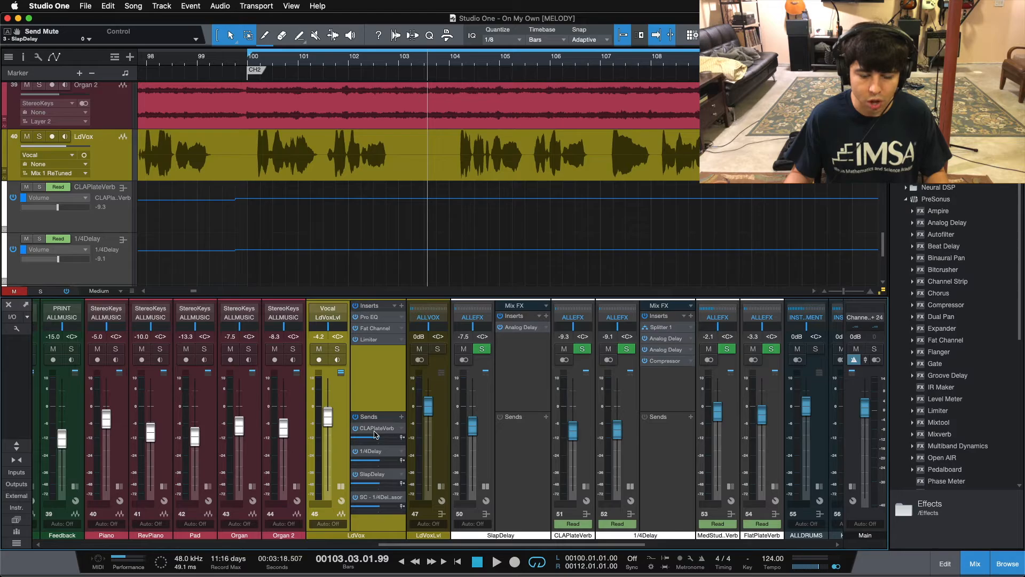
Collapse the SlapDelay, 1/4Delay and LdVox channels in the mixer.
{"action": "left_click", "coordinate": [485, 487]}
{"action": "left_click", "coordinate": [573, 487]}
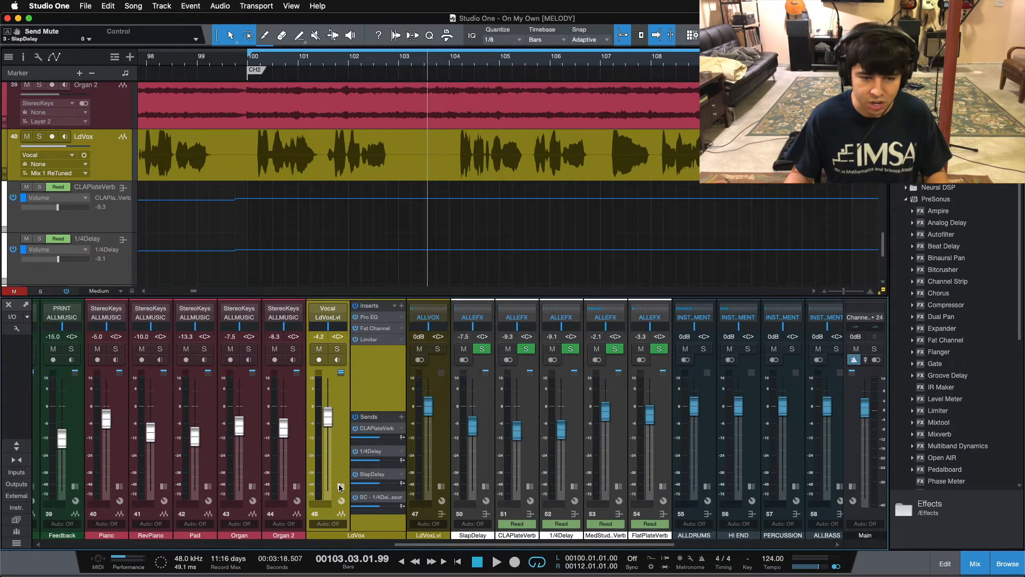
{"action": "left_click", "coordinate": [340, 486]}
Play the full mix from bar 100 with the vocal sends active, and expand LdVox to show its sends.
{"action": "key", "text": "space"}
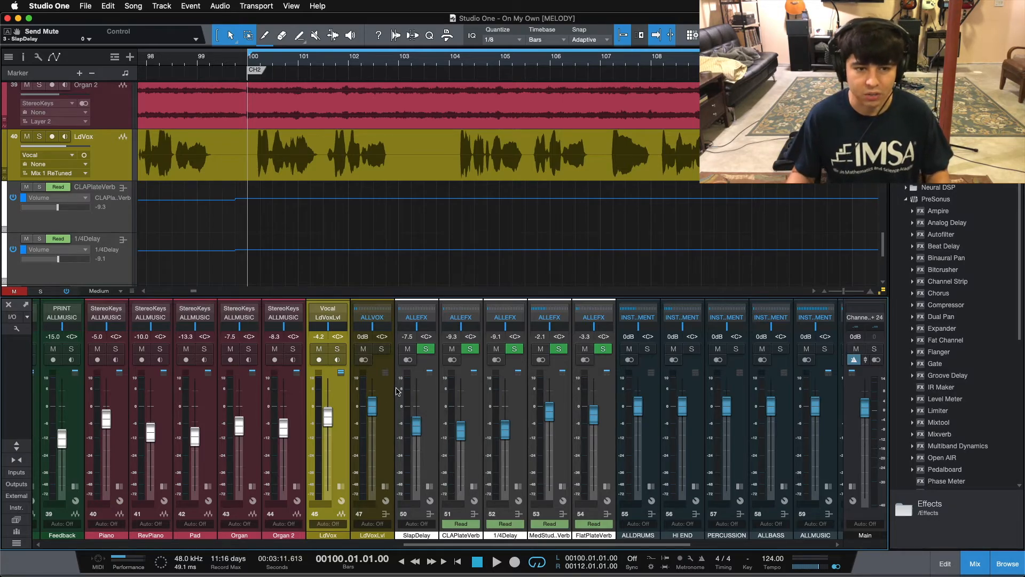
{"action": "key", "text": "space"}
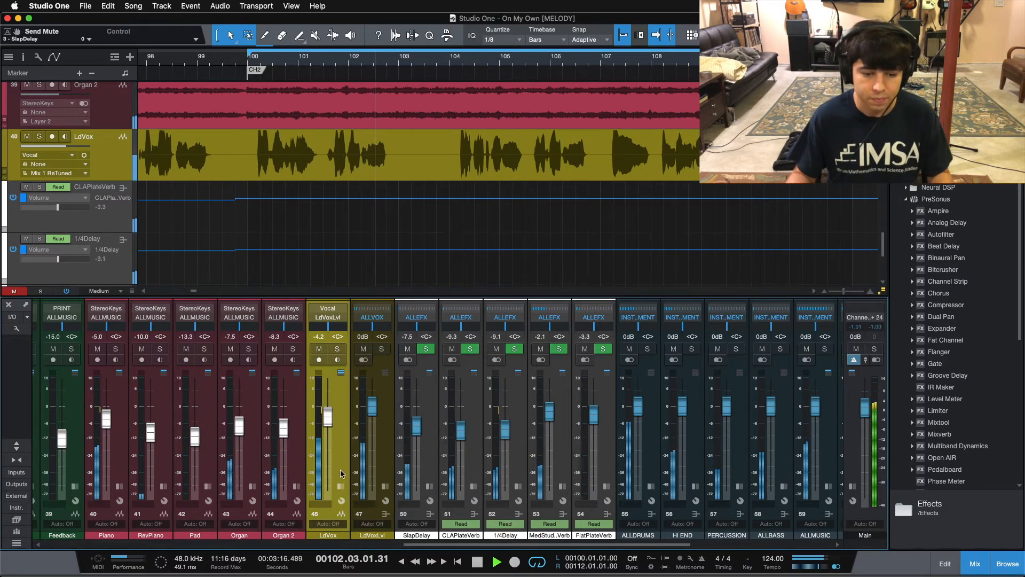
{"action": "left_click", "coordinate": [342, 487]}
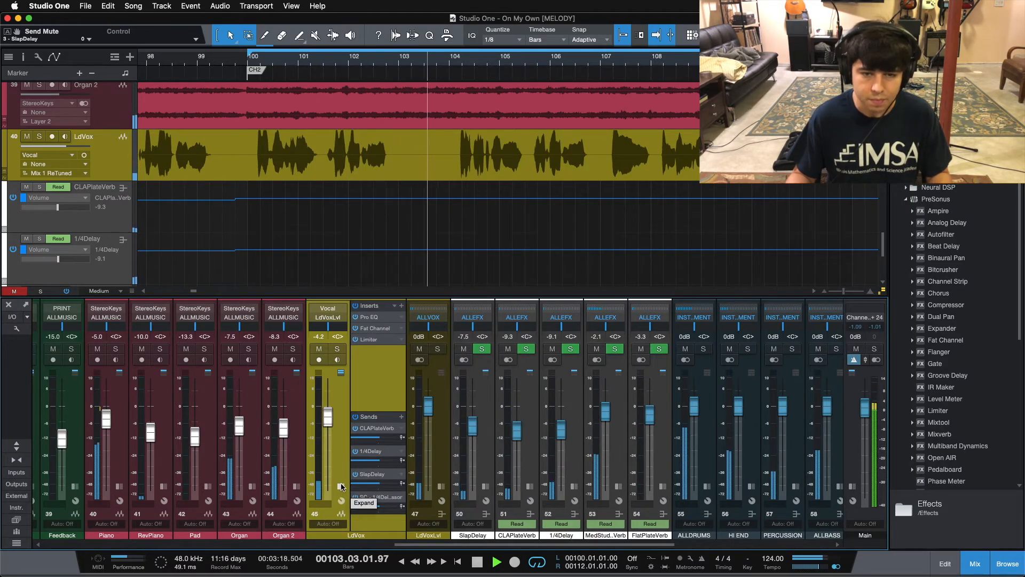